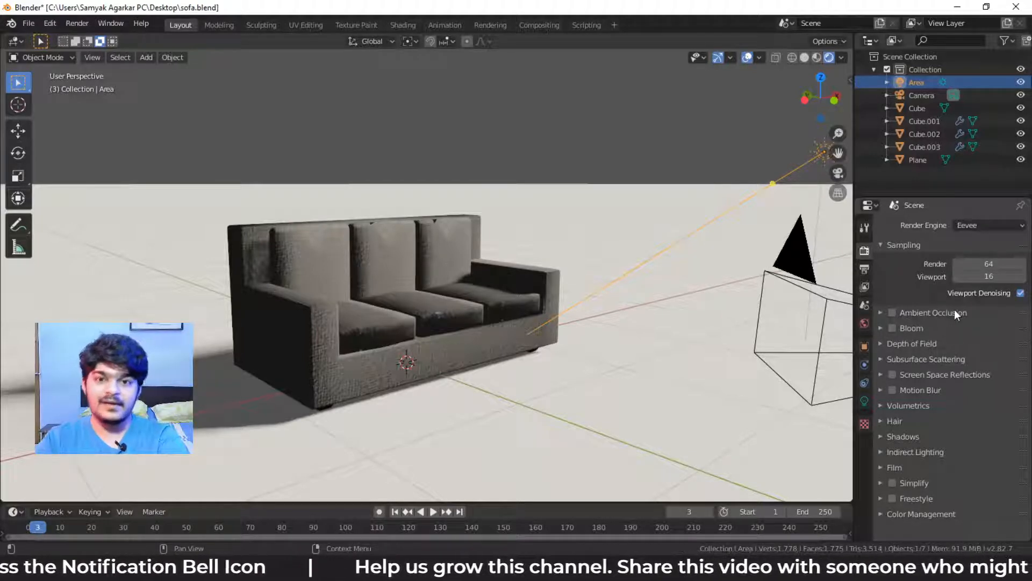
# Switch ambient occlusion on and back off to compare the sofa's shading, then view the cushions up close.
pyautogui.click(893, 314)
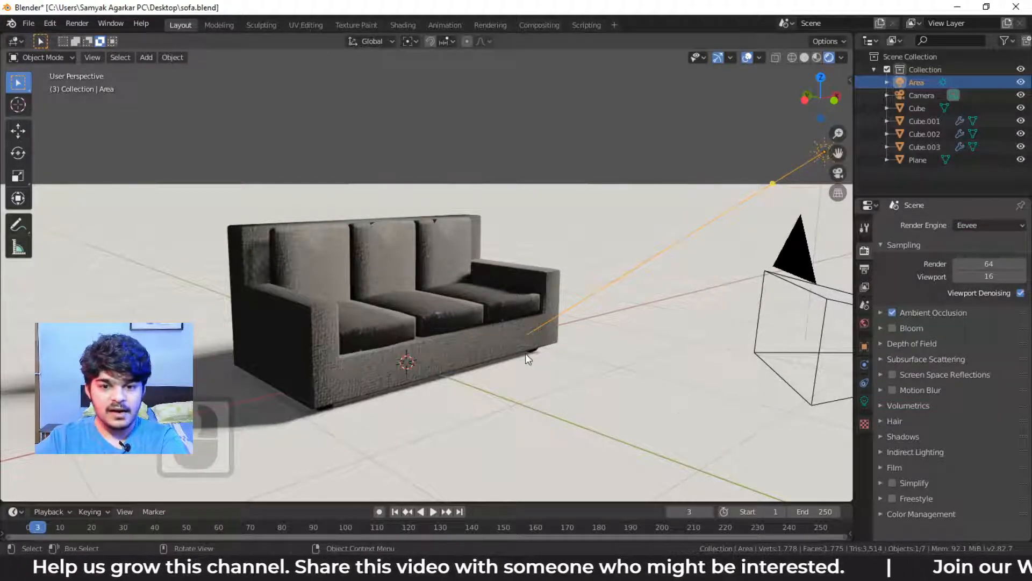
pyautogui.click(893, 313)
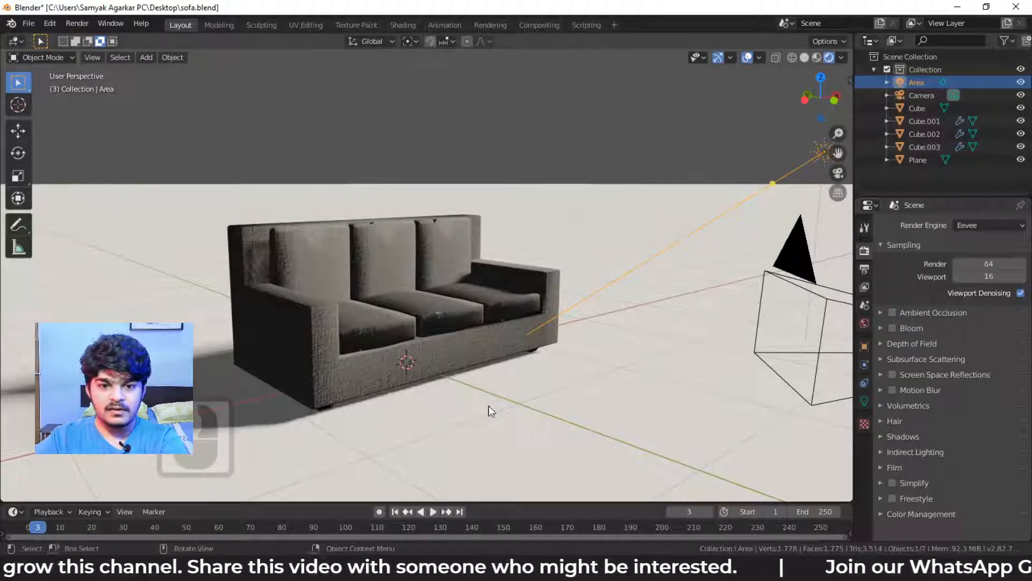
pyautogui.scroll(4, 355, 406)
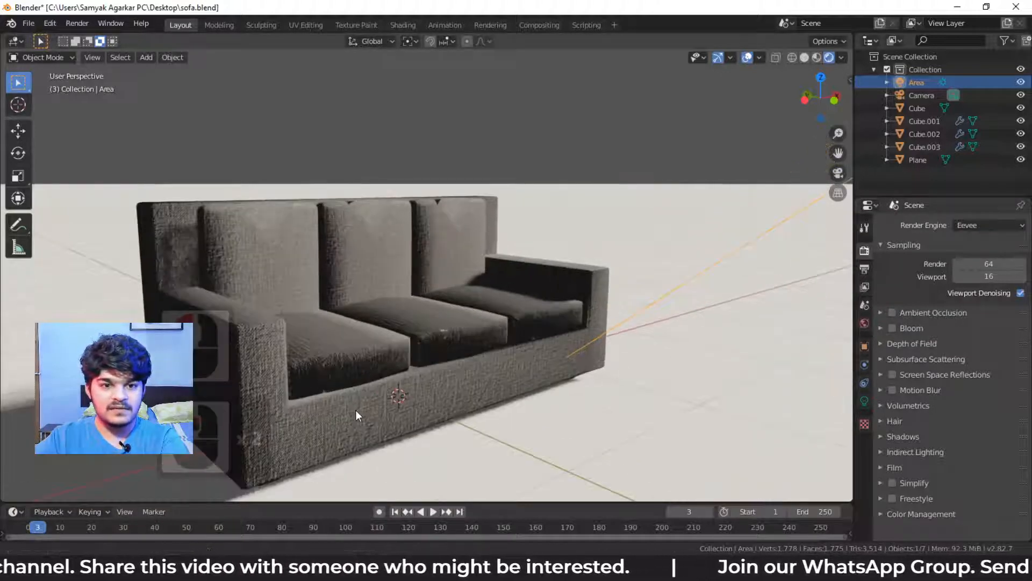
pyautogui.moveTo(400, 379); pyautogui.dragTo(420, 324, button='middle')
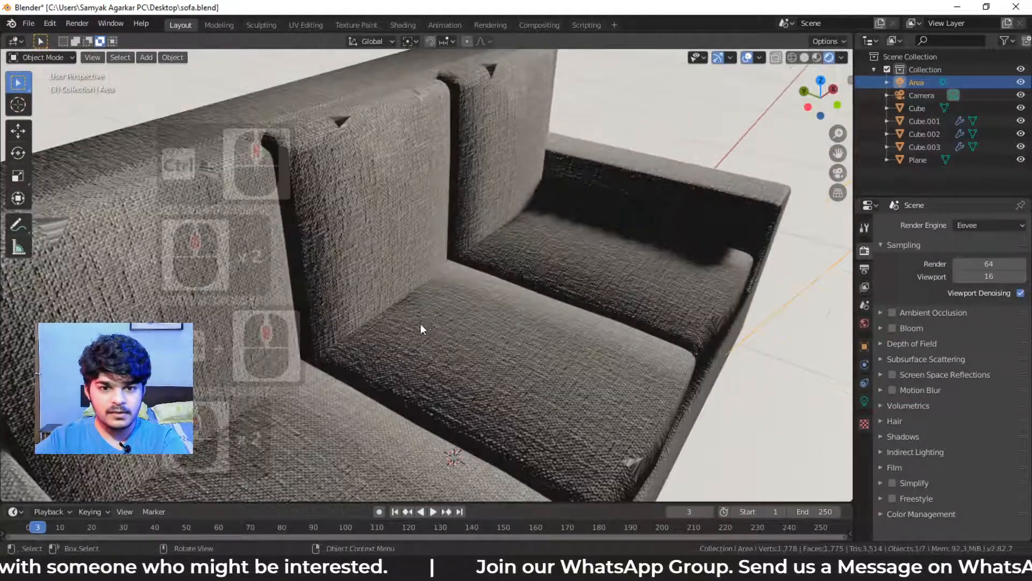
# Enable ambient occlusion, expand its settings, and set its distance to 1.56 m.
pyautogui.click(891, 312)
pyautogui.click(882, 316)
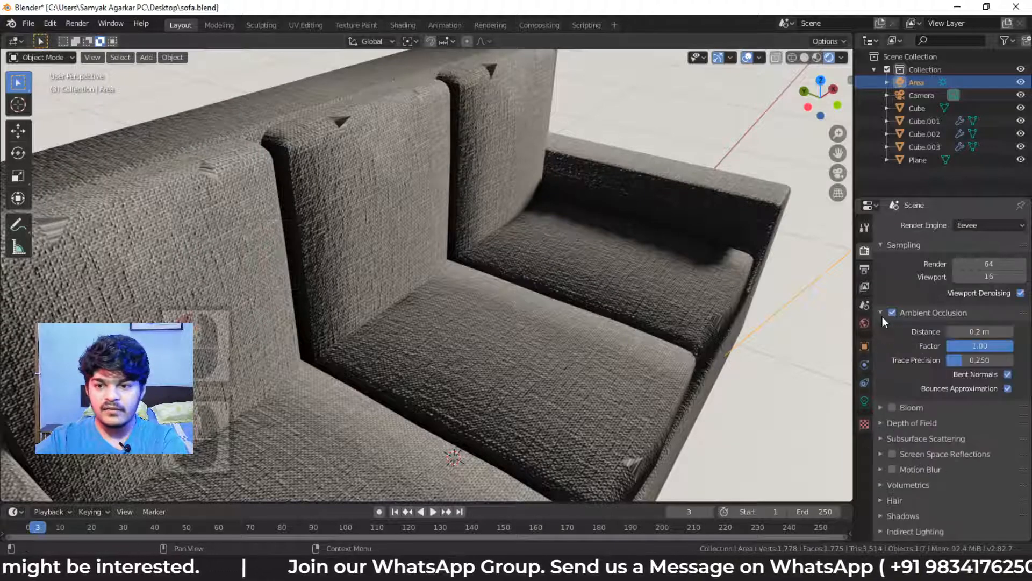
pyautogui.moveTo(981, 331); pyautogui.dragTo(1027, 331)
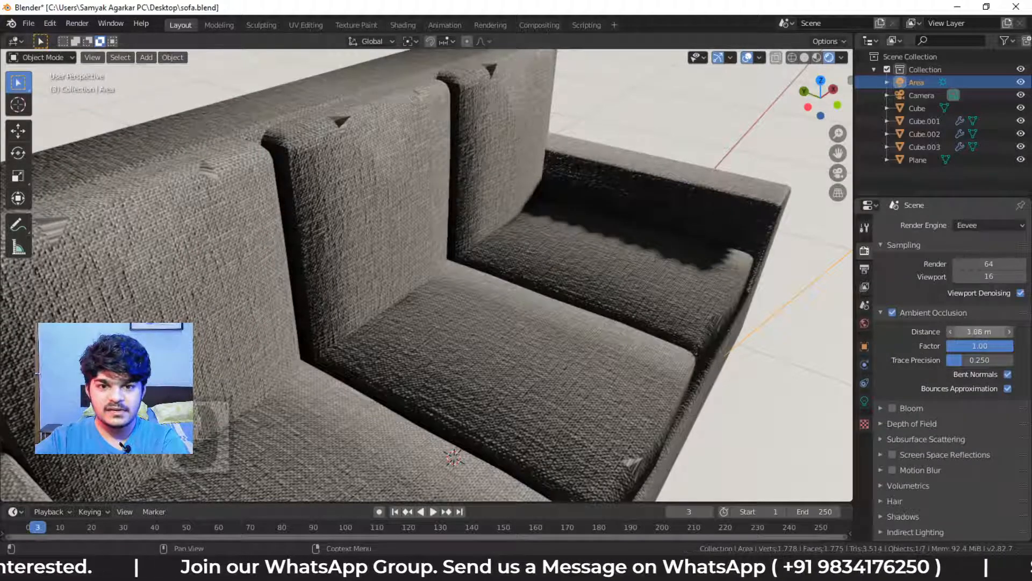
pyautogui.moveTo(377, 298); pyautogui.dragTo(379, 320, button='middle')
pyautogui.scroll(-6, 381, 334)
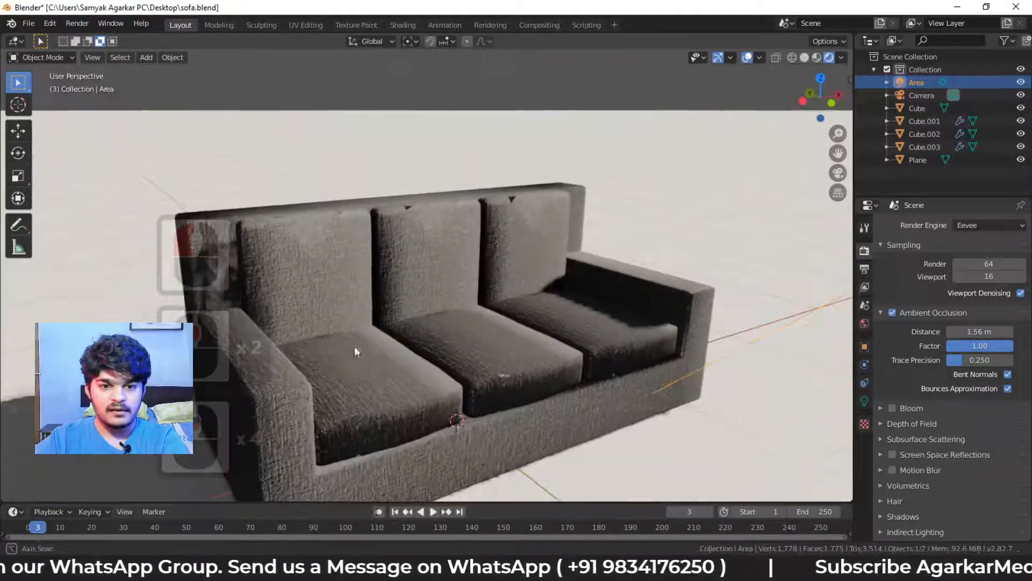
# Turn ambient occlusion off and back on to compare the sofa's contact shadows.
pyautogui.click(892, 313)
pyautogui.keyDown('shift'); pyautogui.moveTo(639, 430); pyautogui.dragTo(645, 384, button='middle'); pyautogui.keyUp('shift')
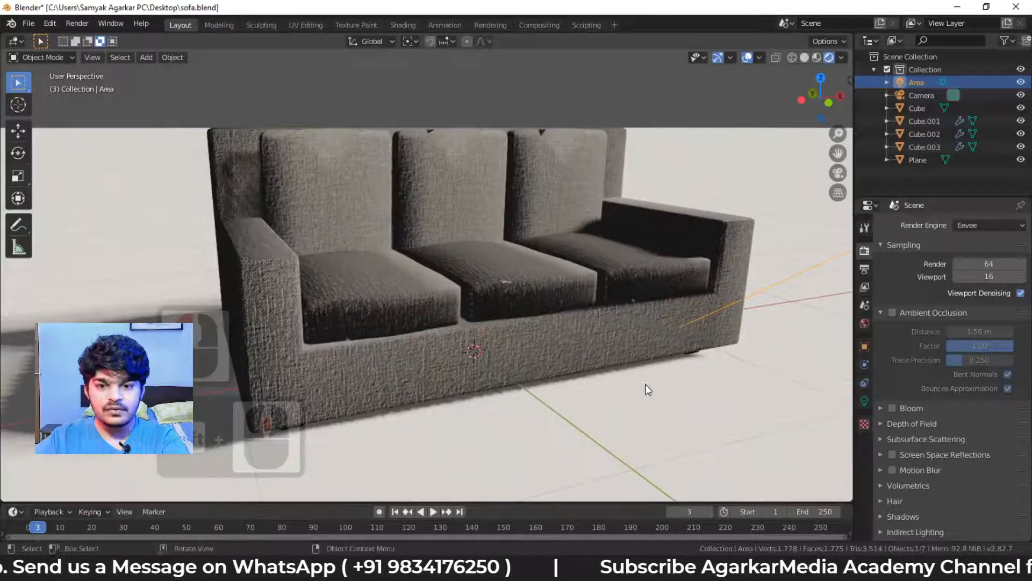
pyautogui.moveTo(556, 292); pyautogui.dragTo(580, 296, button='middle')
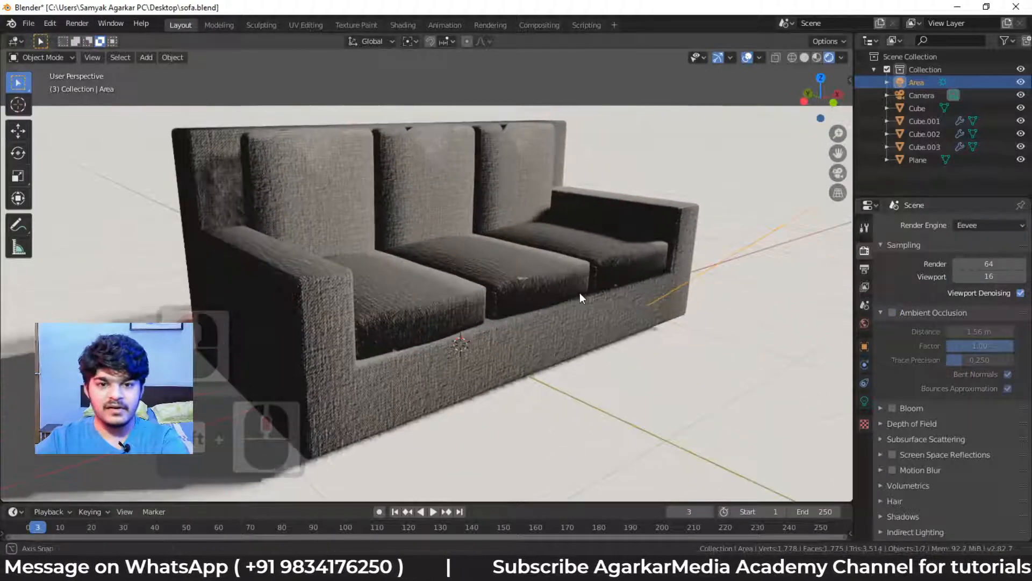
pyautogui.click(892, 311)
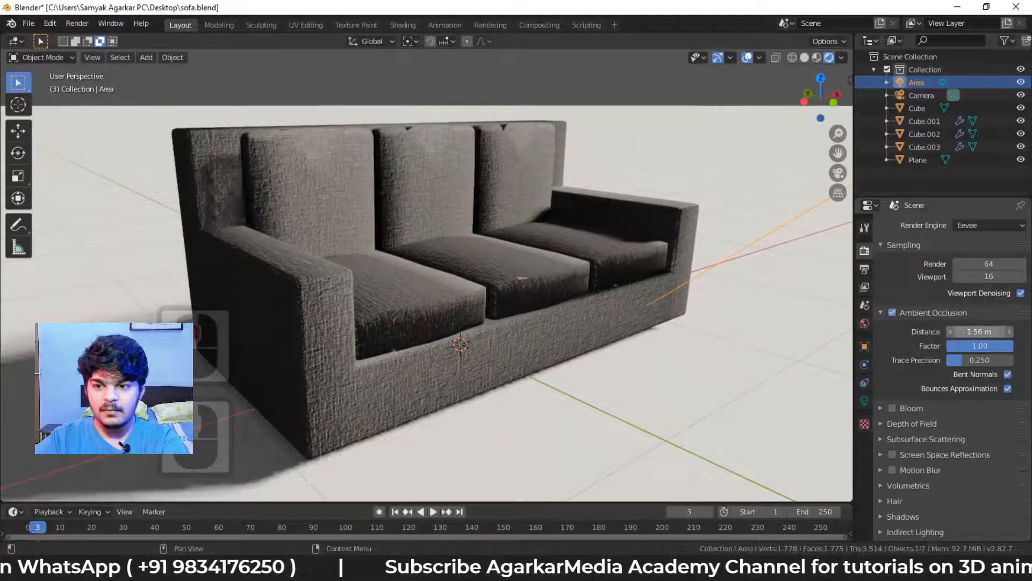
# Set the ambient occlusion distance to 0 m and inspect the sofa from several angles.
pyautogui.moveTo(979, 331); pyautogui.dragTo(944, 331)
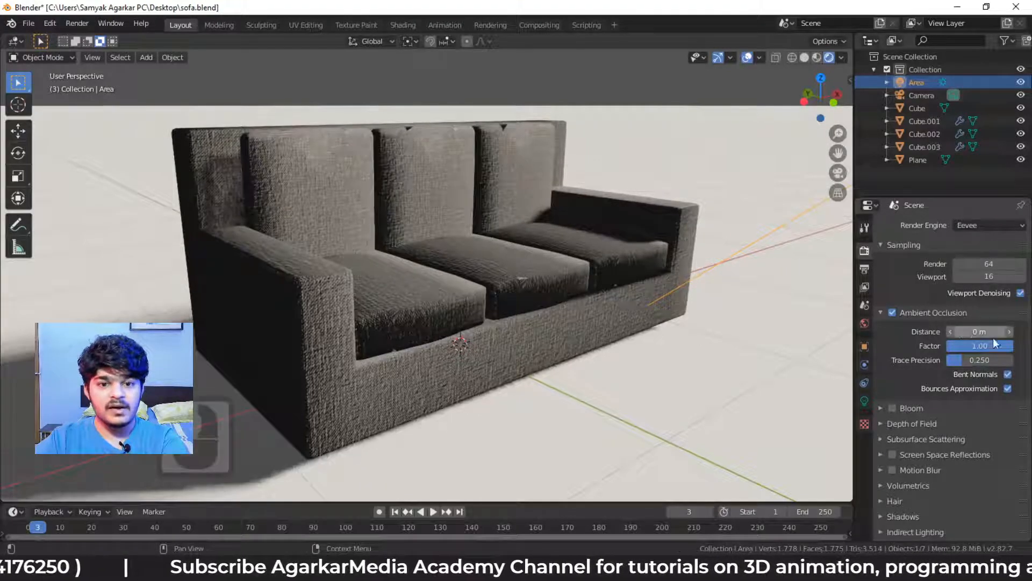
pyautogui.moveTo(657, 283); pyautogui.dragTo(615, 342, button='middle')
pyautogui.moveTo(466, 344); pyautogui.dragTo(431, 269, button='middle')
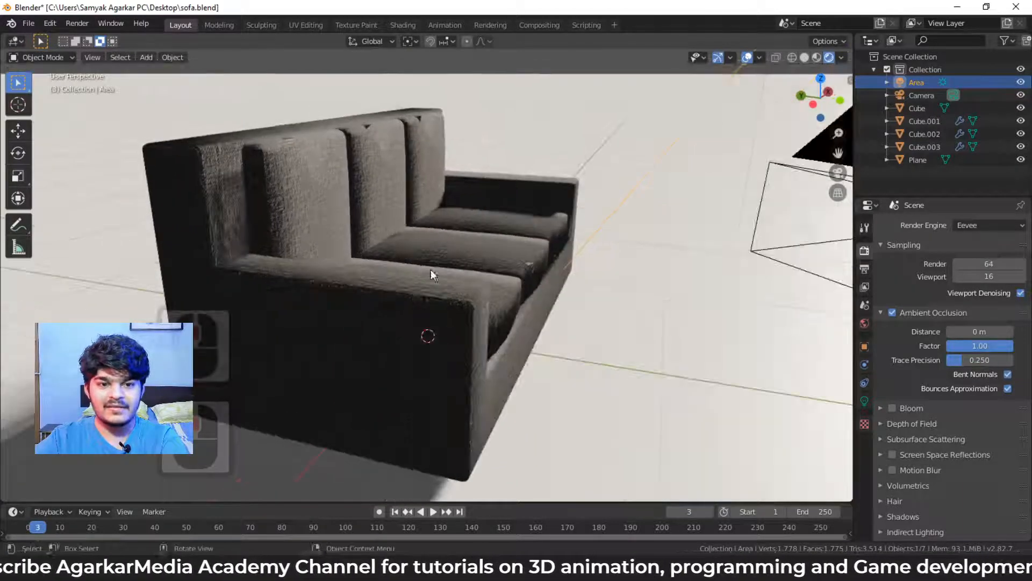
pyautogui.moveTo(464, 318); pyautogui.dragTo(376, 312, button='middle')
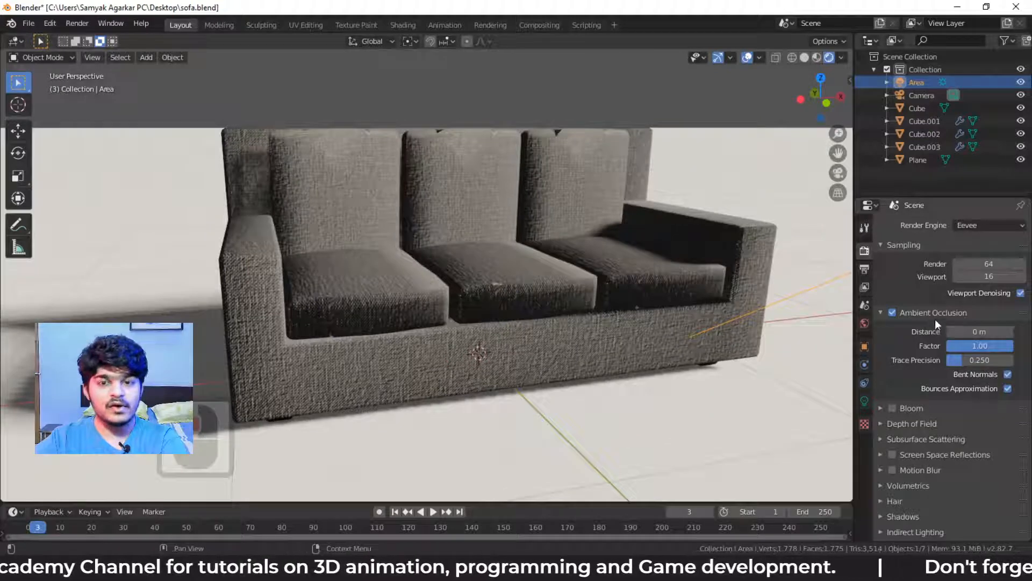
# Toggle Bounces Approximation off and on to compare, and set the ambient occlusion trace precision to 0.
pyautogui.doubleClick(1008, 388)
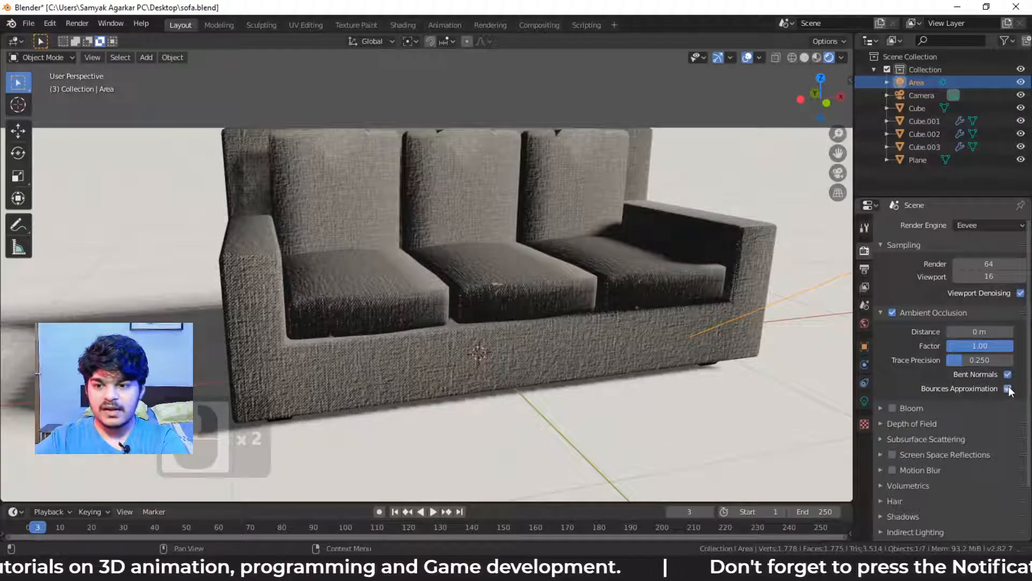
pyautogui.doubleClick(1008, 388)
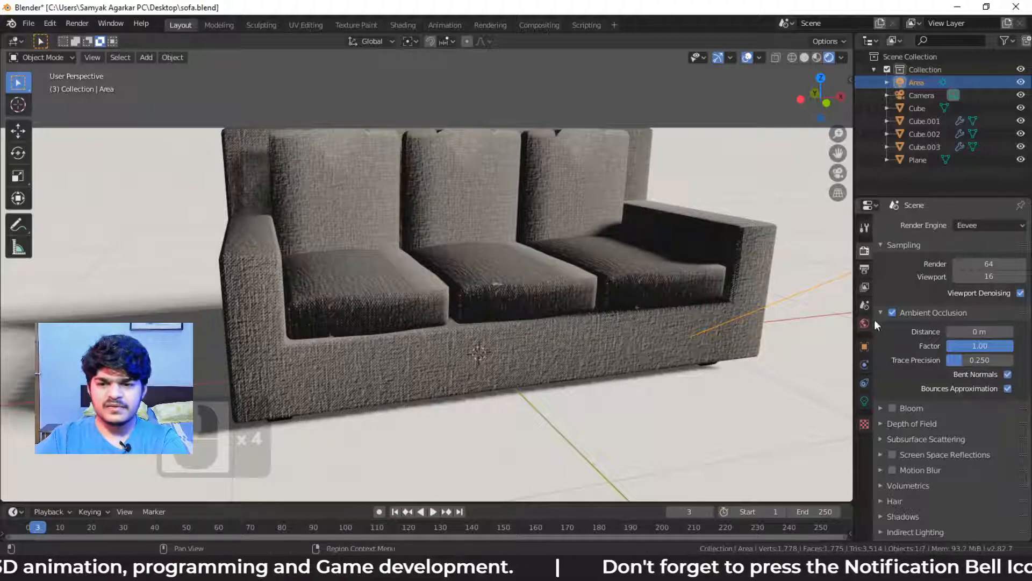
pyautogui.moveTo(959, 359)
pyautogui.mouseDown()
pyautogui.moveTo(1013, 360)
pyautogui.moveTo(947, 359)
pyautogui.mouseUp()
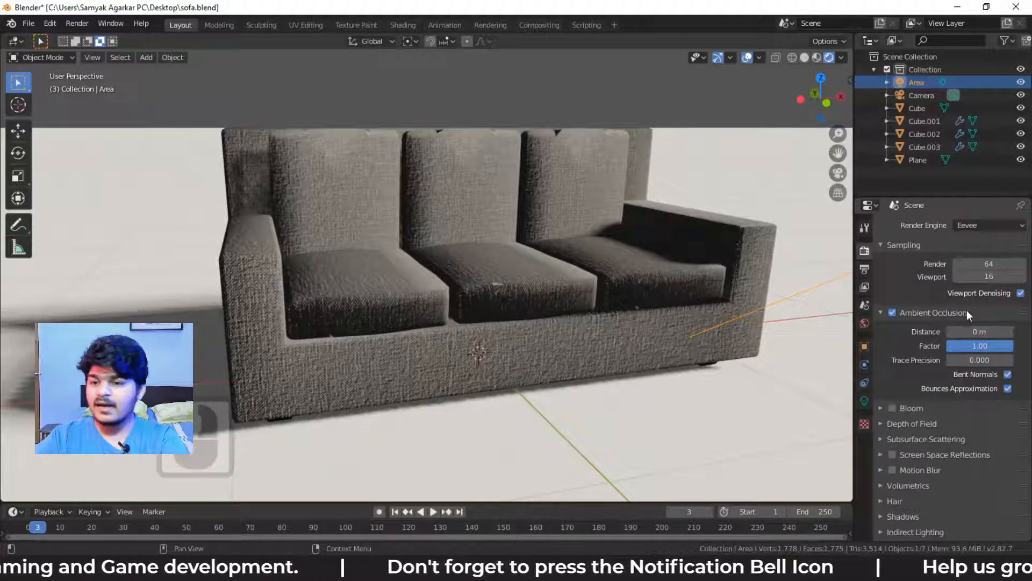
# Disable ambient occlusion and collapse its settings.
pyautogui.click(879, 312)
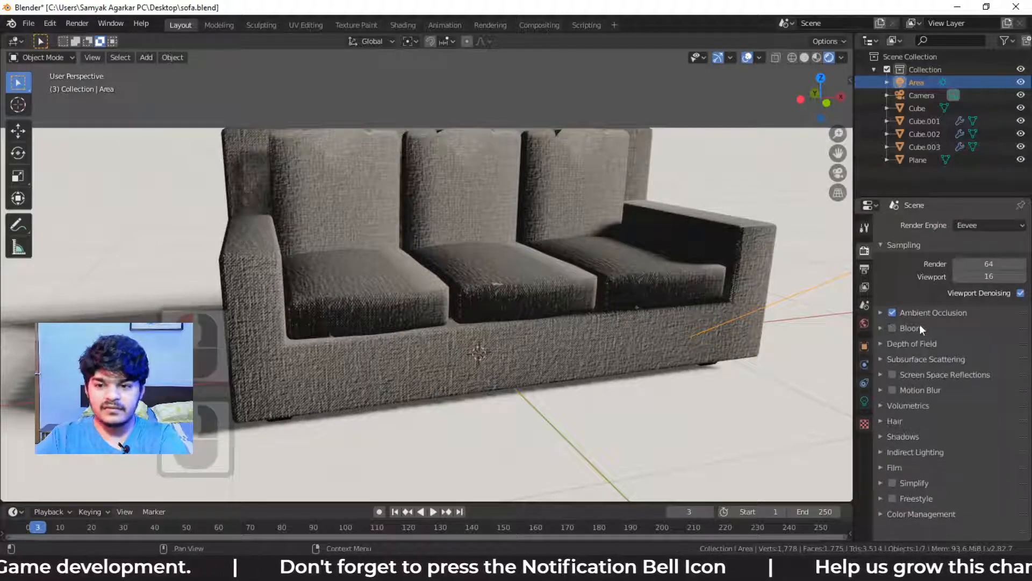
pyautogui.click(891, 318)
pyautogui.click(893, 312)
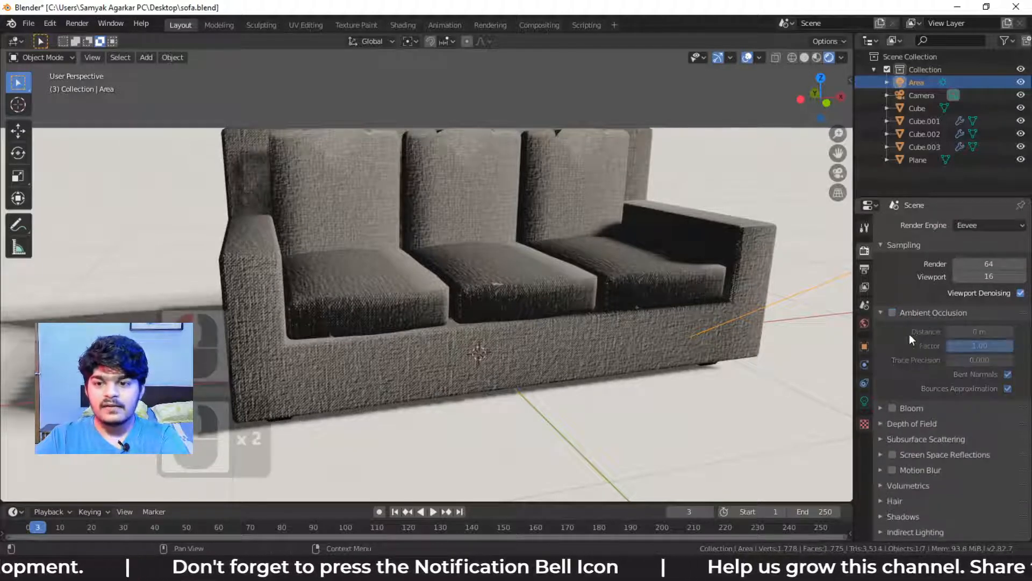
pyautogui.click(881, 314)
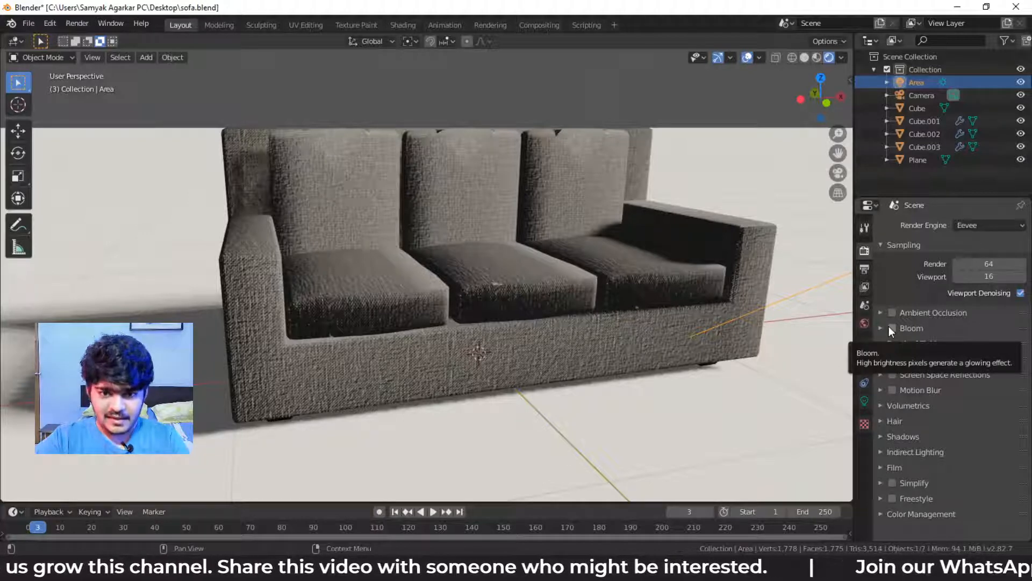
# Switch bloom on, view the whole sofa from the front, and switch bloom off to compare the glow.
pyautogui.click(890, 328)
pyautogui.moveTo(527, 238); pyautogui.dragTo(511, 218, button='middle')
pyautogui.scroll(-5, 509, 226)
pyautogui.scroll(2, 510, 222)
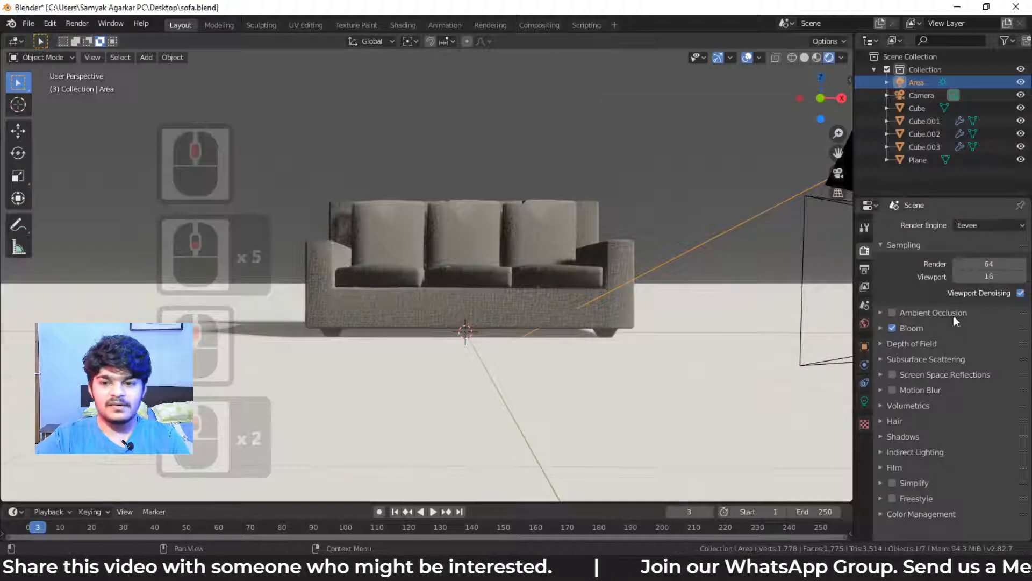
pyautogui.click(892, 328)
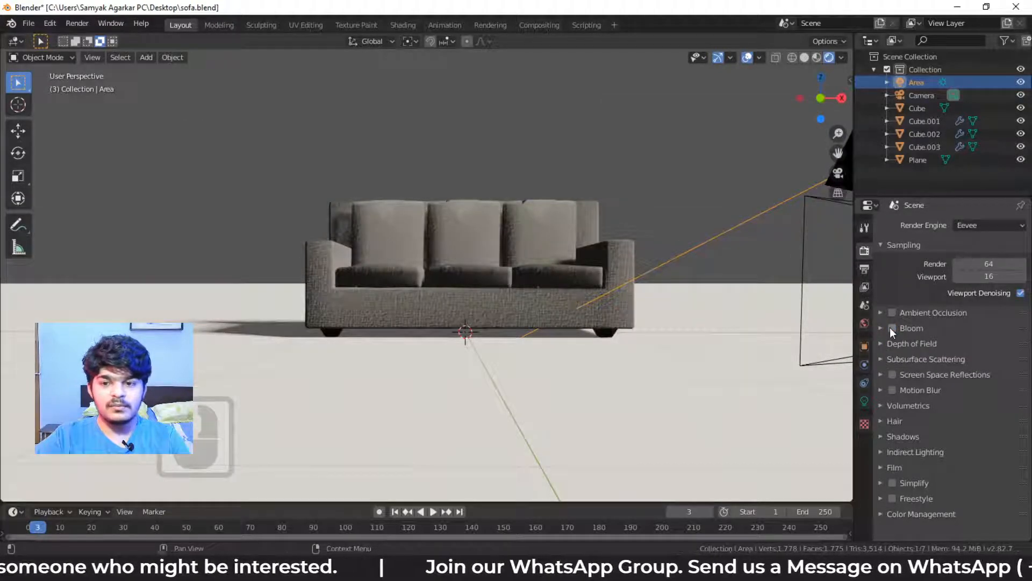
# Enable bloom, expand its settings, and set the threshold to 0.140.
pyautogui.click(892, 328)
pyautogui.click(886, 330)
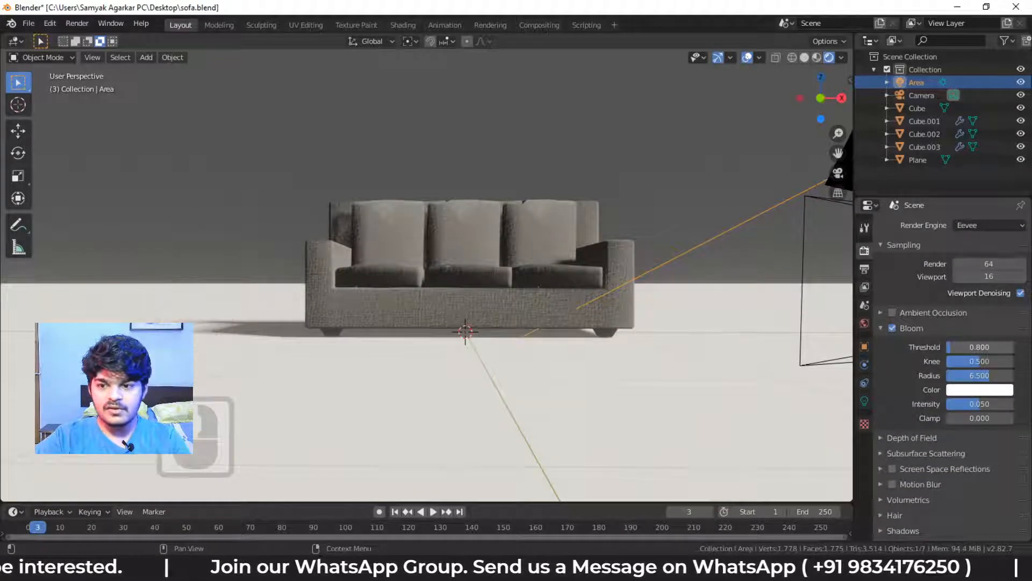
pyautogui.moveTo(979, 347); pyautogui.dragTo(975, 348)
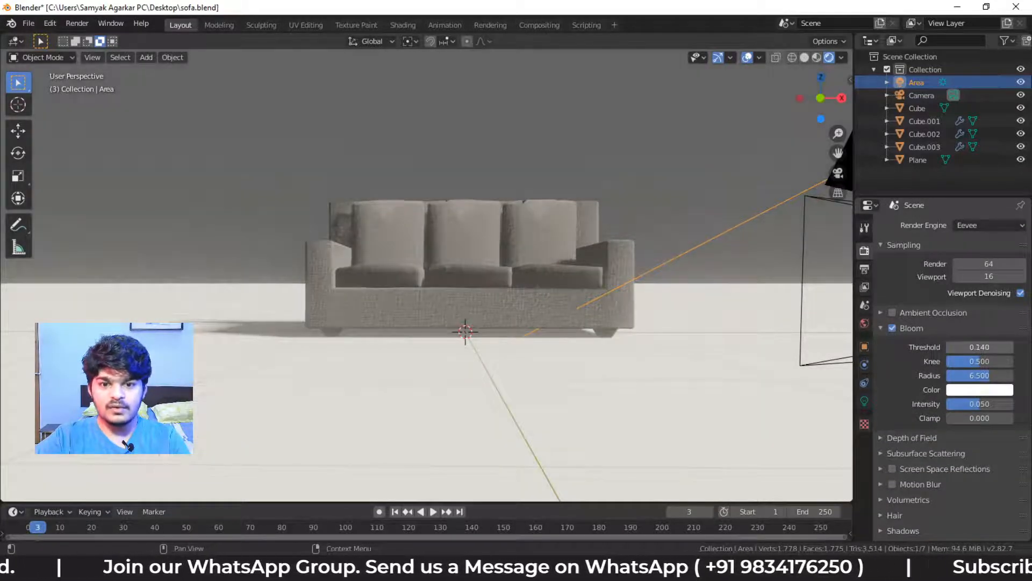
# Turn bloom off and back on to compare the glow at the lowered threshold.
pyautogui.click(887, 329)
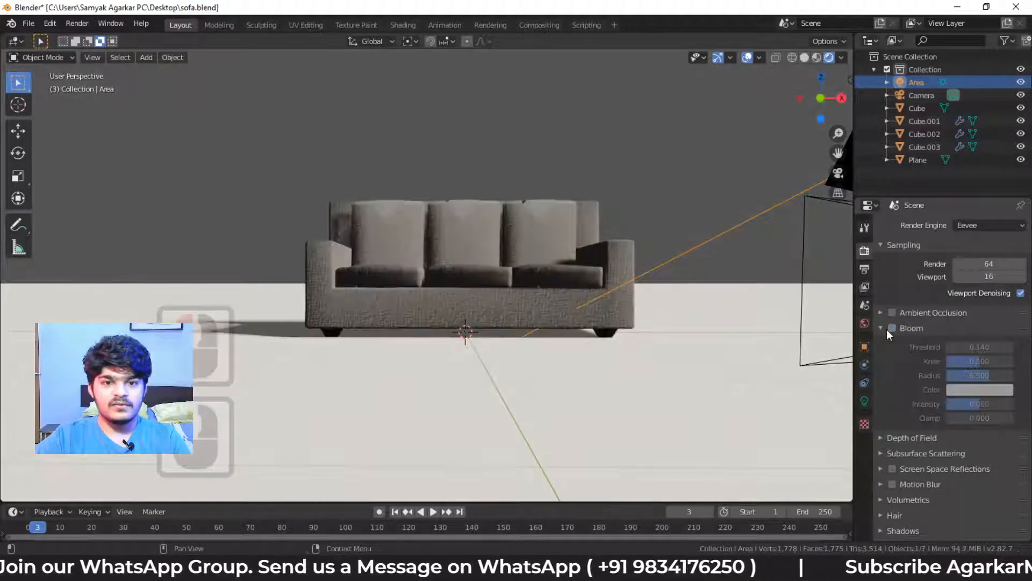
pyautogui.click(892, 327)
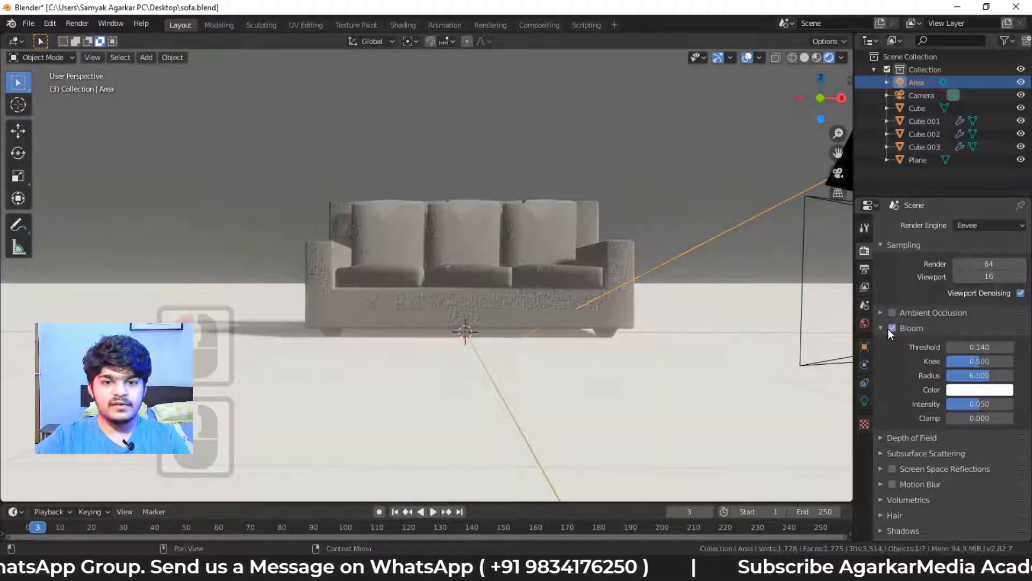
pyautogui.moveTo(763, 322); pyautogui.dragTo(702, 324, button='middle')
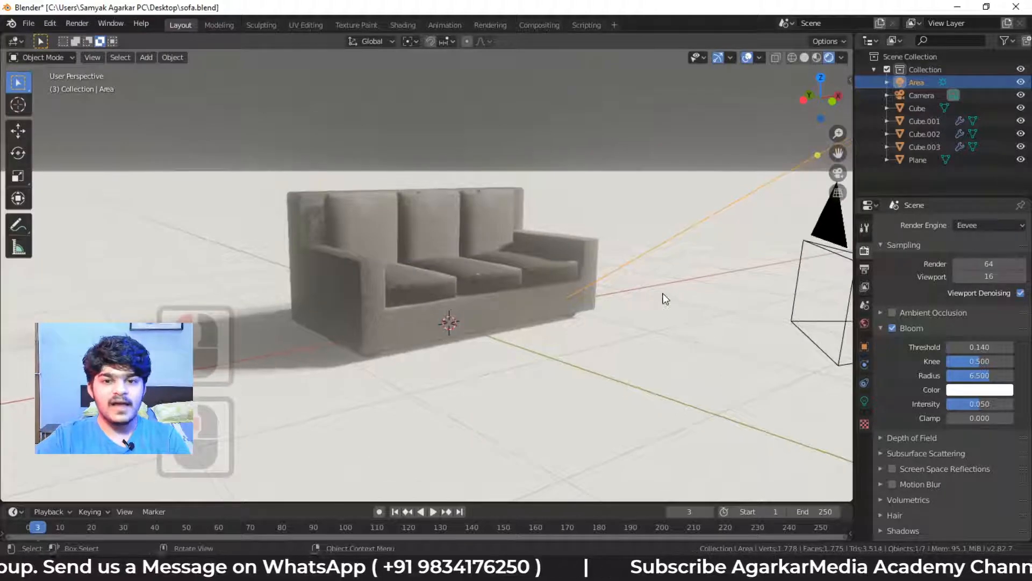
# Select the floor plane and create a new material for it in the Shading workspace's object shader editor.
pyautogui.click(587, 348)
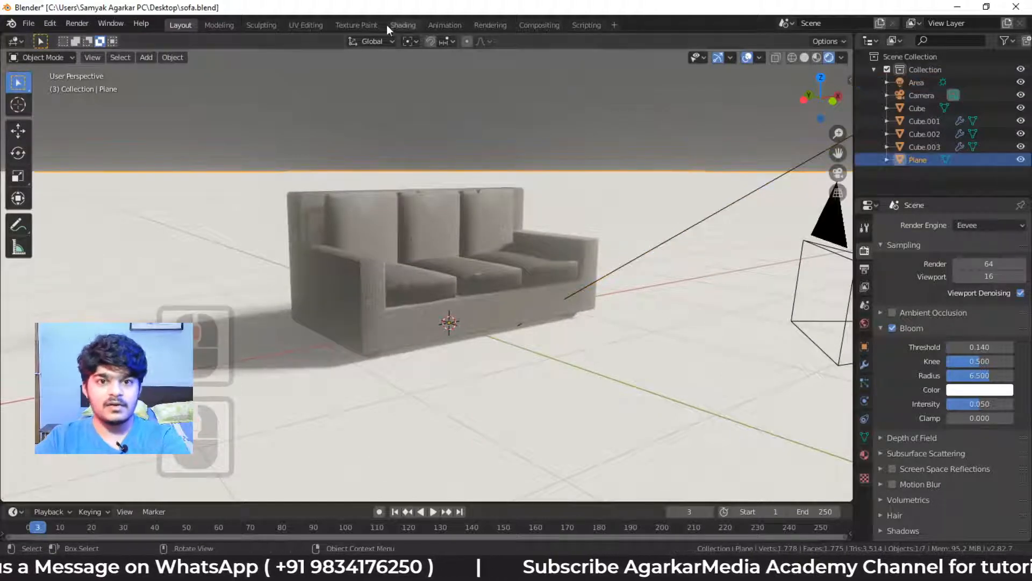
pyautogui.click(402, 24)
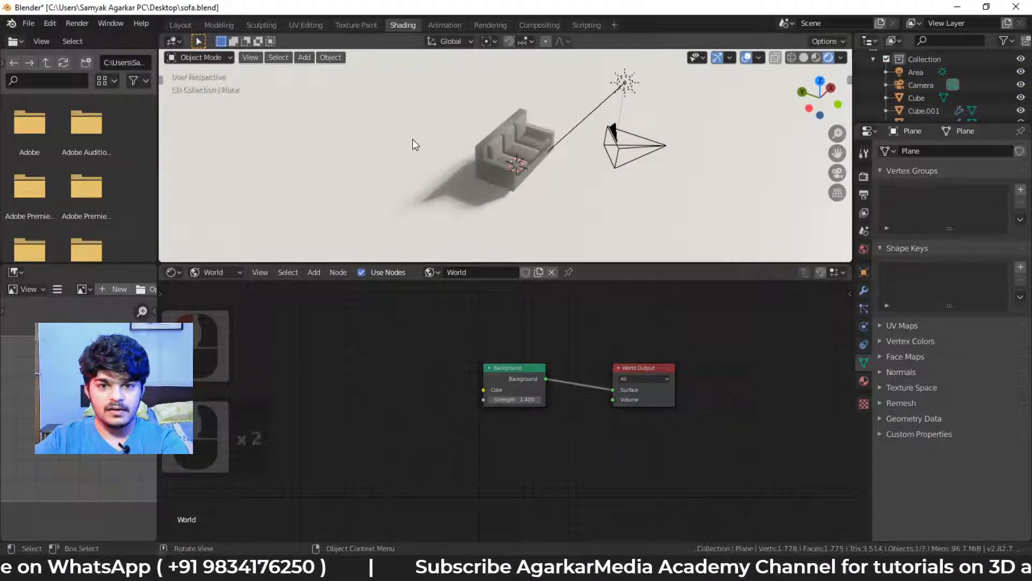
pyautogui.click(215, 272)
pyautogui.click(217, 287)
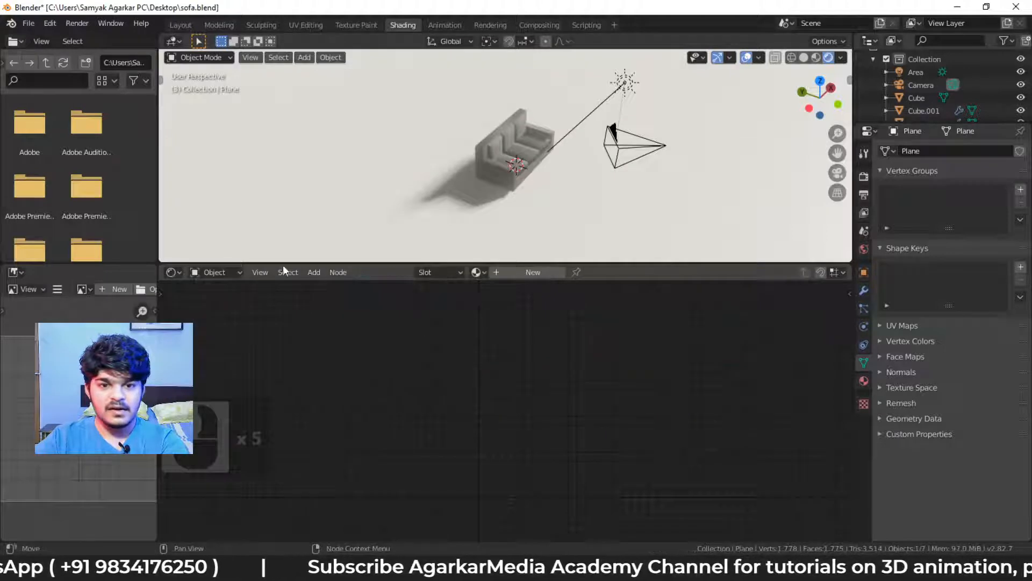
pyautogui.click(519, 278)
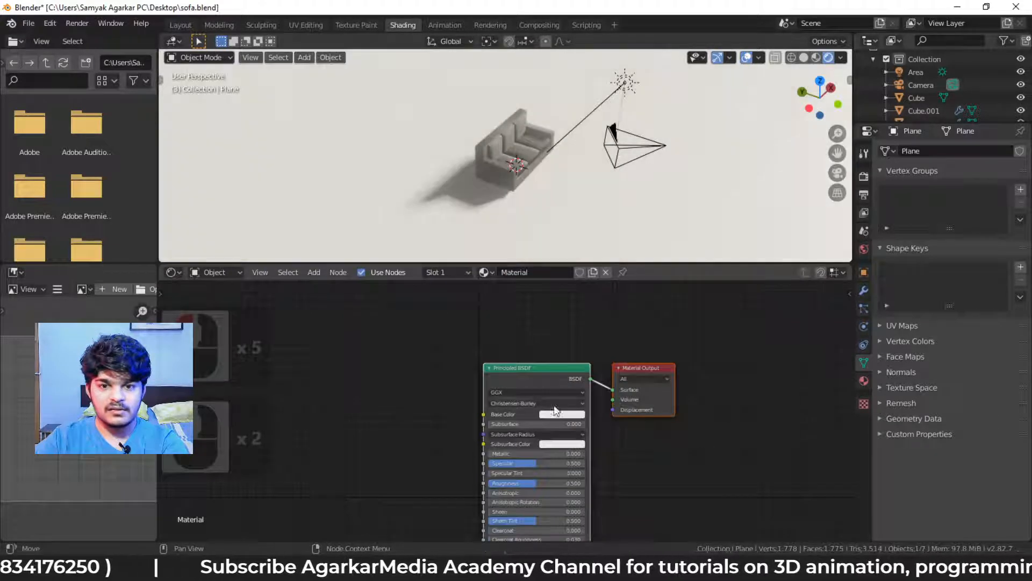
# Darken the floor material's base color to near-black and set its roughness to 1.000.
pyautogui.click(562, 414)
pyautogui.moveTo(613, 317); pyautogui.dragTo(616, 344)
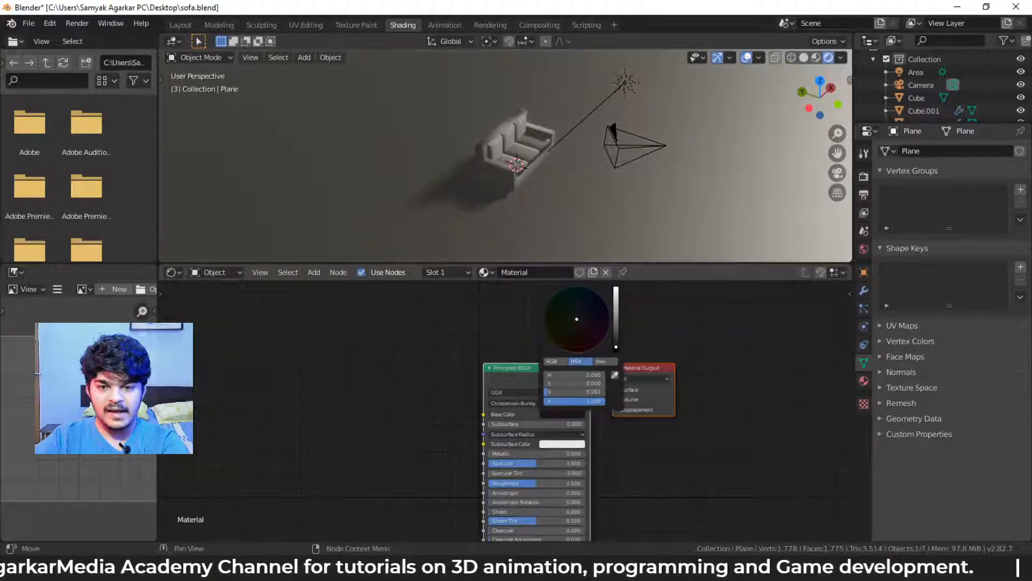
pyautogui.moveTo(538, 482); pyautogui.dragTo(583, 482)
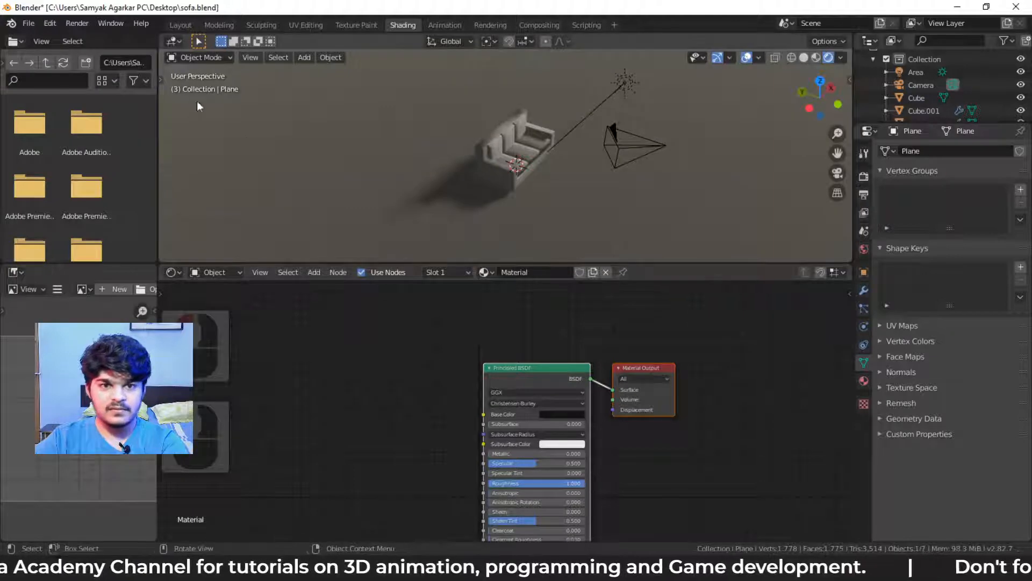
# Return to the Layout workspace and toggle bloom to compare the darker scene, leaving bloom disabled.
pyautogui.click(180, 25)
pyautogui.moveTo(567, 190); pyautogui.dragTo(509, 214, button='middle')
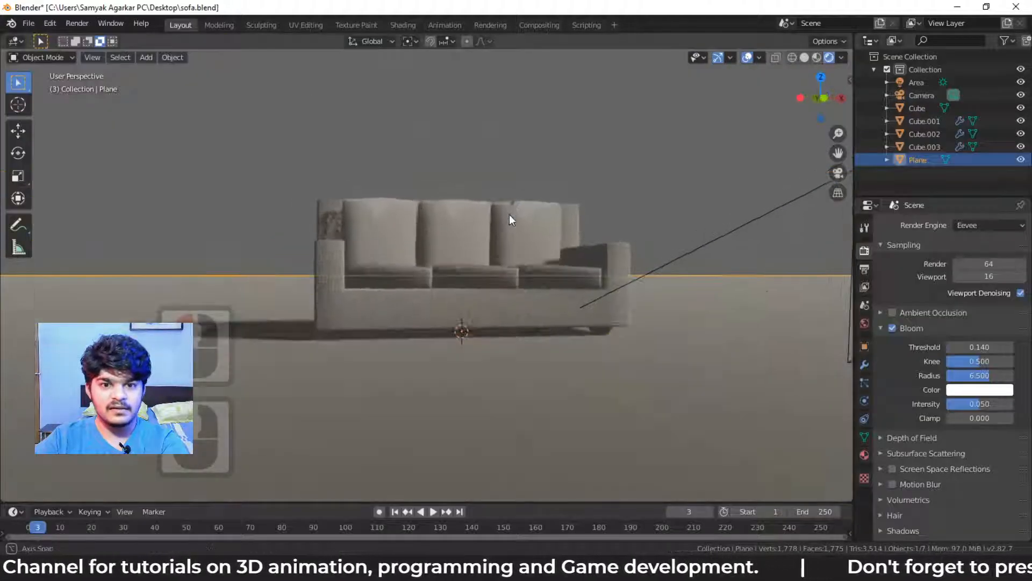
pyautogui.click(892, 328)
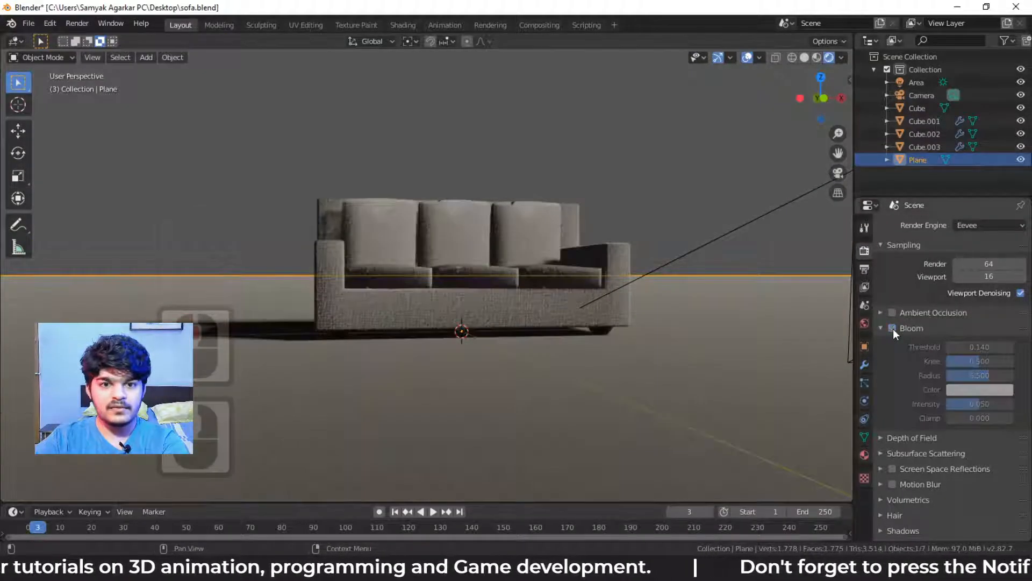
pyautogui.click(892, 328)
pyautogui.click(893, 328)
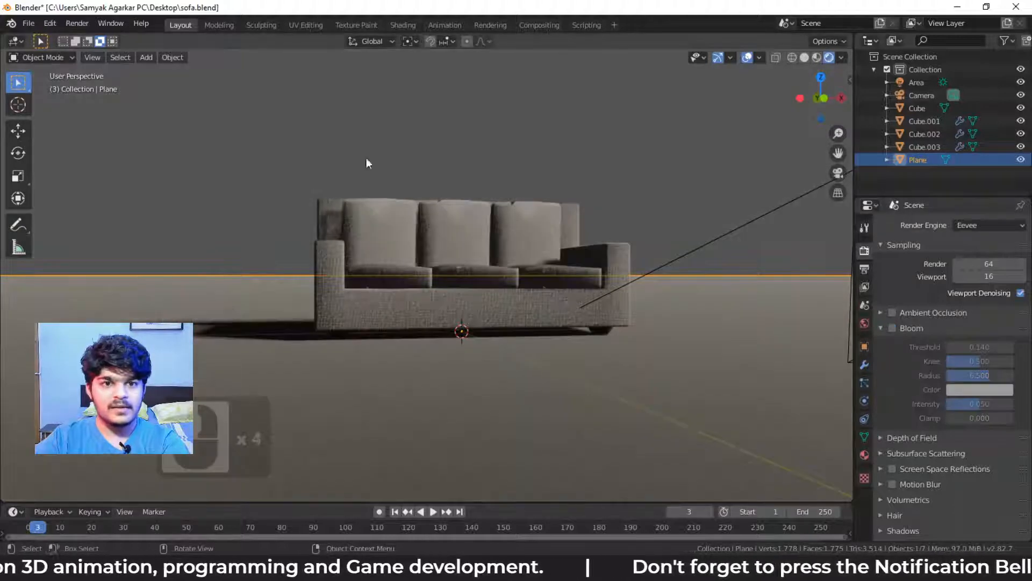
# Darken the floor material's base color to pure black in the Shading workspace and return to the Layout workspace.
pyautogui.click(400, 24)
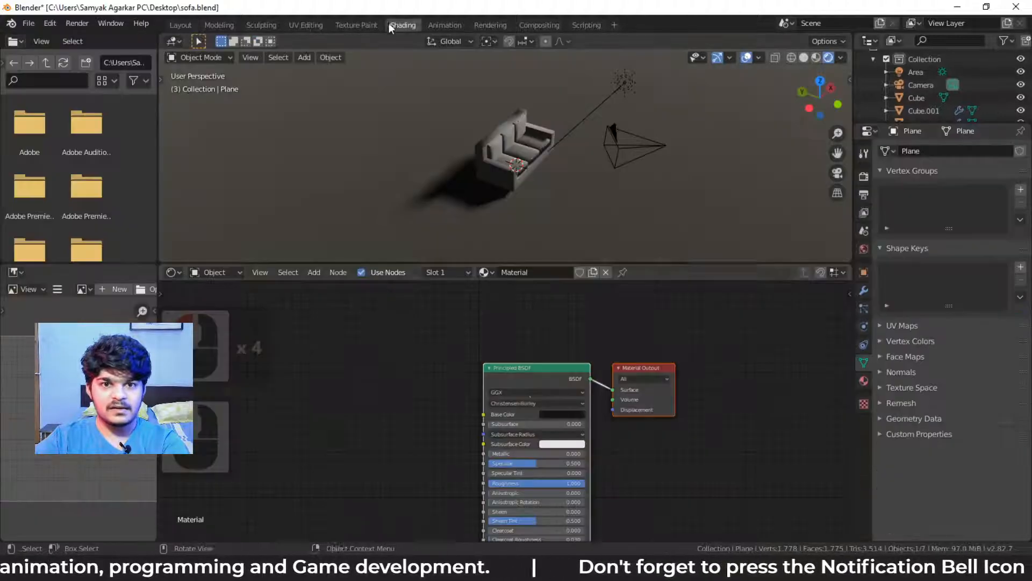
pyautogui.click(566, 415)
pyautogui.click(617, 352)
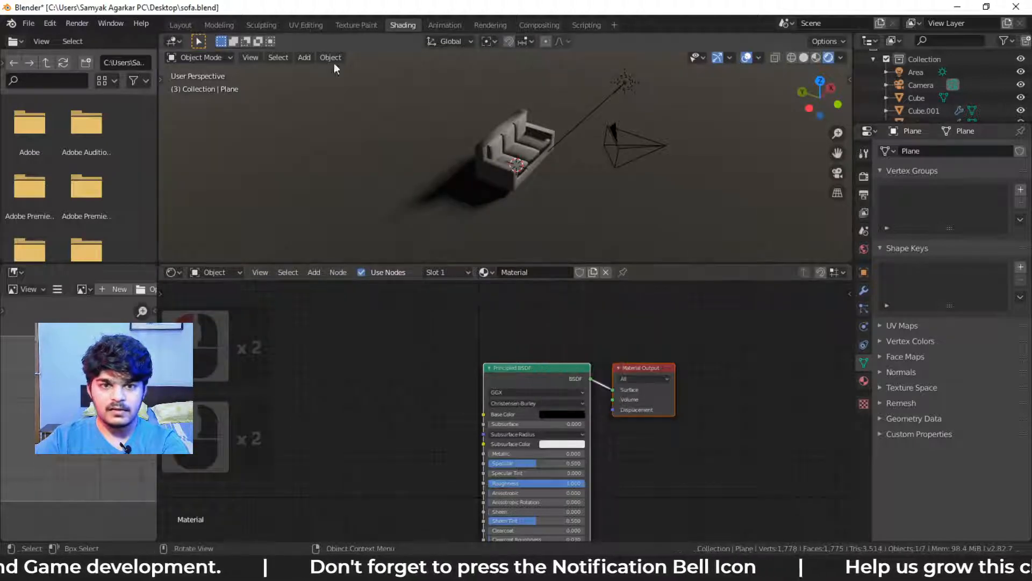
pyautogui.click(188, 25)
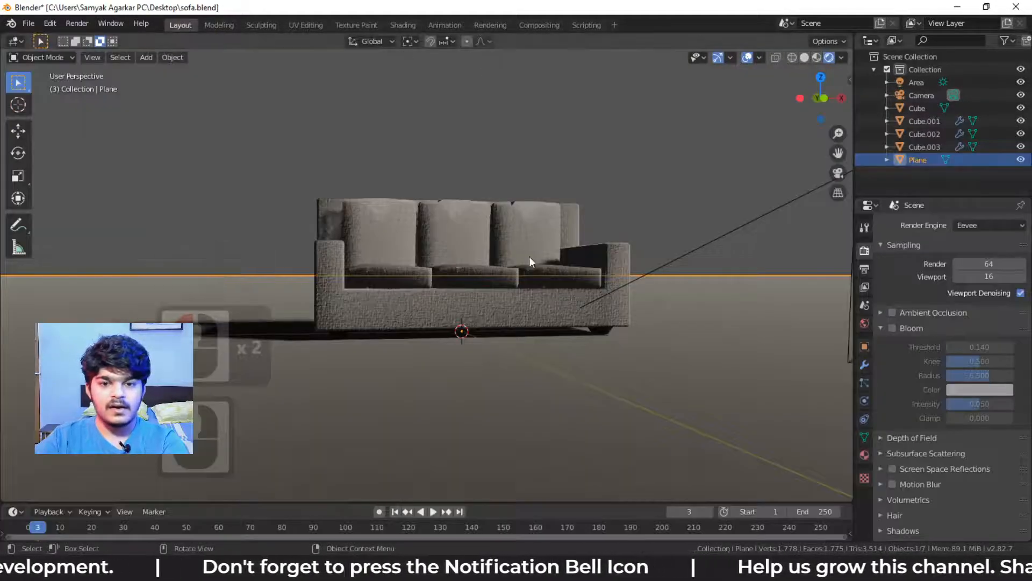
# Toggle bloom to compare its glow over the black floor, leave it enabled, and raise its threshold to 0.989.
pyautogui.click(891, 329)
pyautogui.click(891, 329)
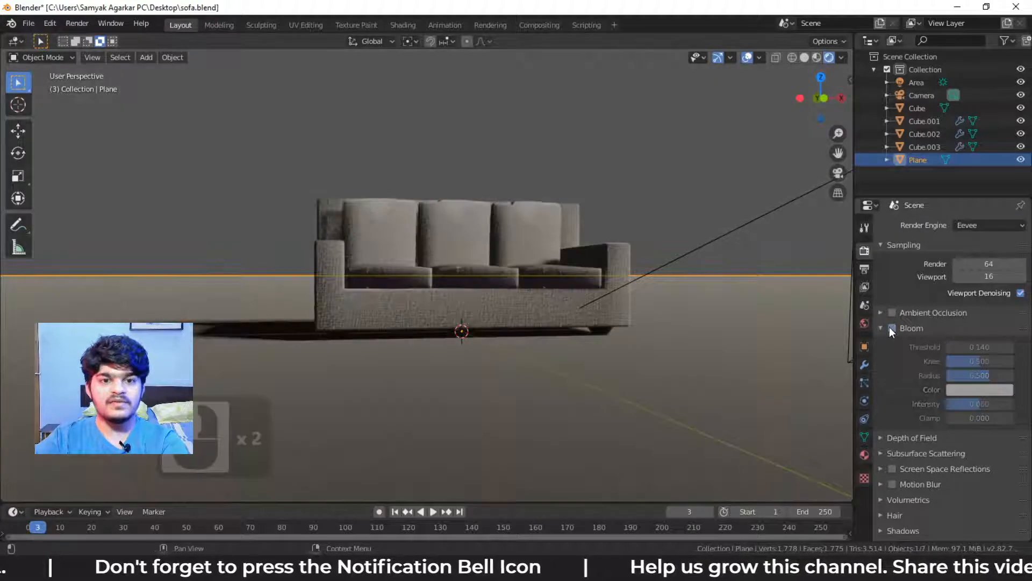
pyautogui.click(905, 332)
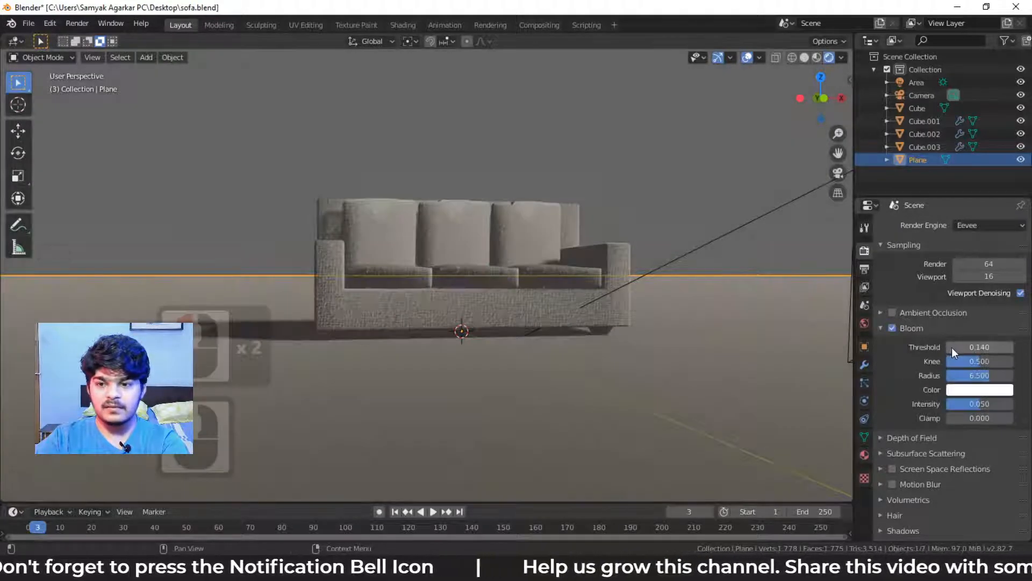
pyautogui.moveTo(947, 347); pyautogui.dragTo(952, 348)
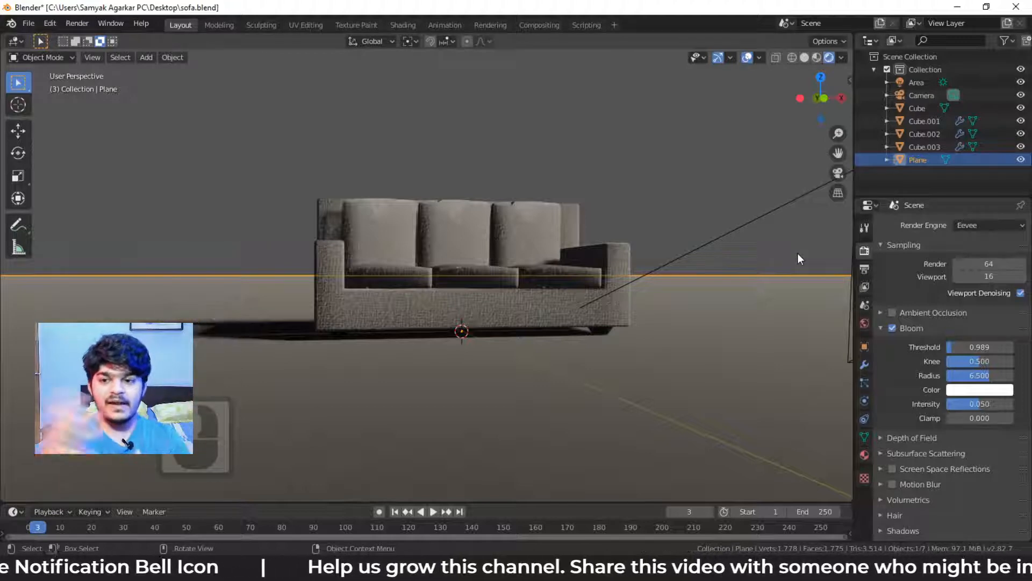
# Toggle bloom to compare the effect at the raised threshold, leaving it disabled with its settings collapsed.
pyautogui.click(896, 330)
pyautogui.click(895, 331)
pyautogui.click(895, 330)
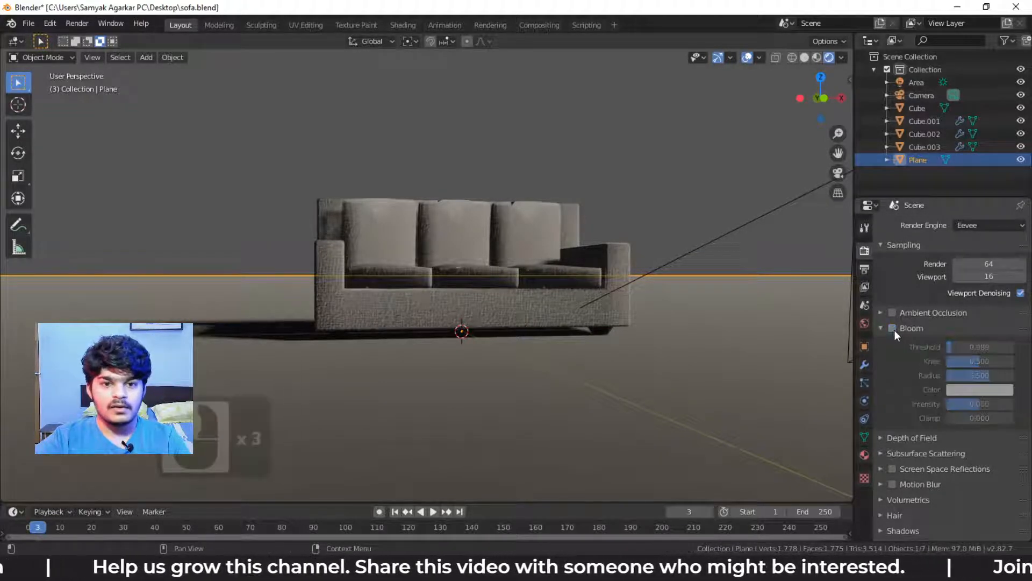
pyautogui.click(895, 331)
pyautogui.click(880, 329)
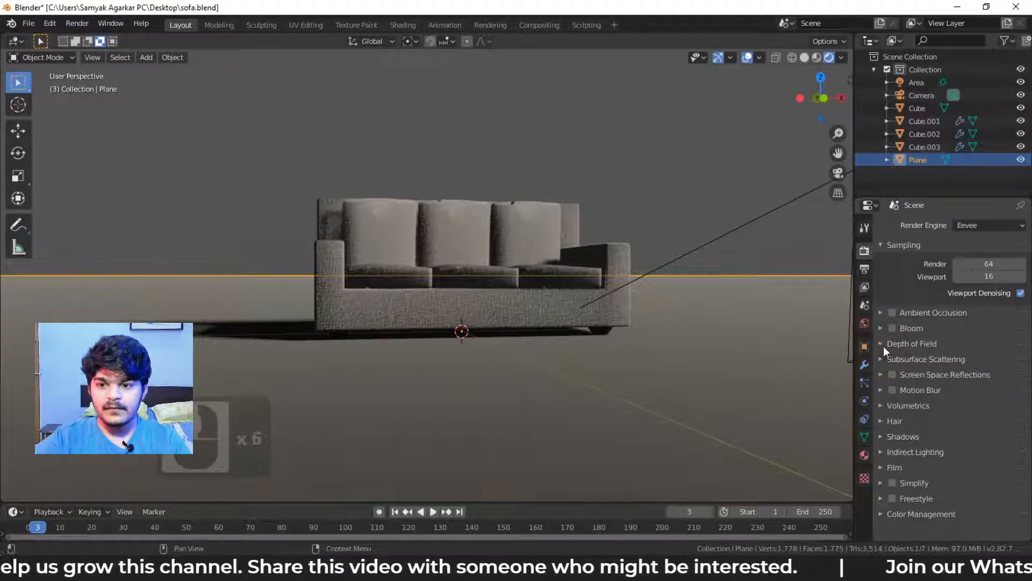
# Try a Depth of Field max size of about 105 px, then collapse those settings.
pyautogui.click(883, 346)
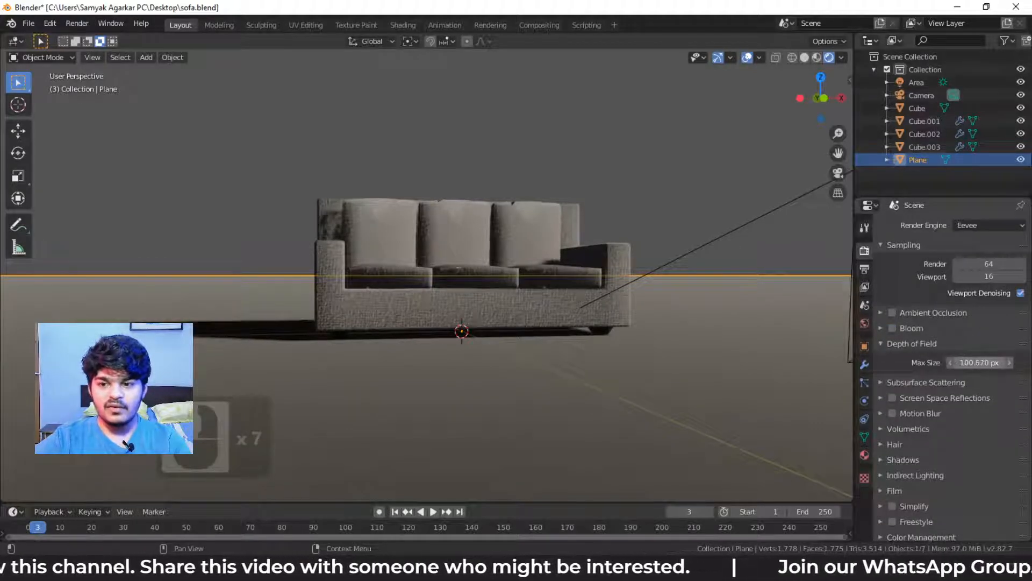
pyautogui.moveTo(979, 363)
pyautogui.mouseDown()
pyautogui.moveTo(1029, 366)
pyautogui.moveTo(986, 365)
pyautogui.mouseUp()
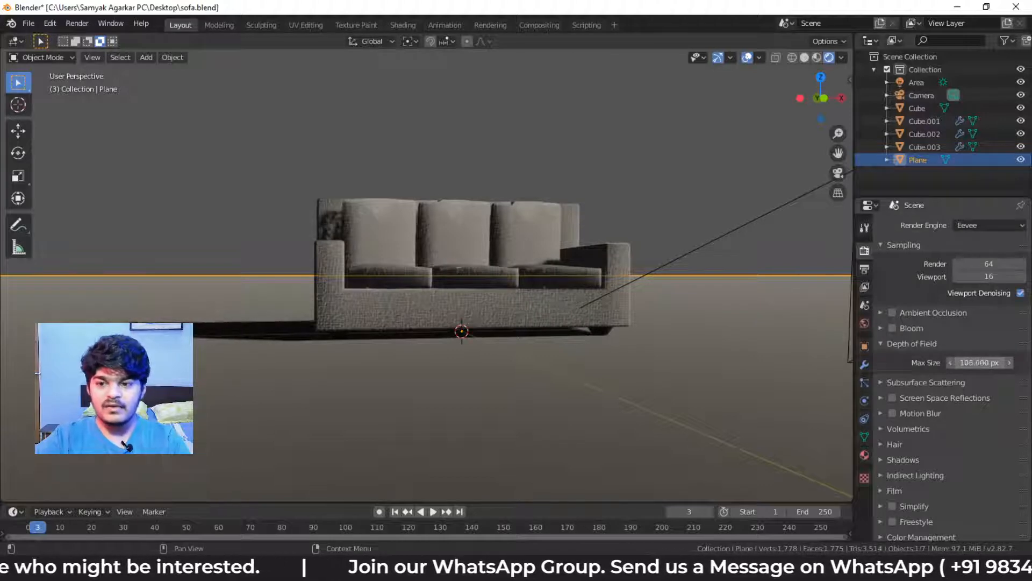
pyautogui.moveTo(986, 362); pyautogui.dragTo(856, 346)
pyautogui.click(878, 344)
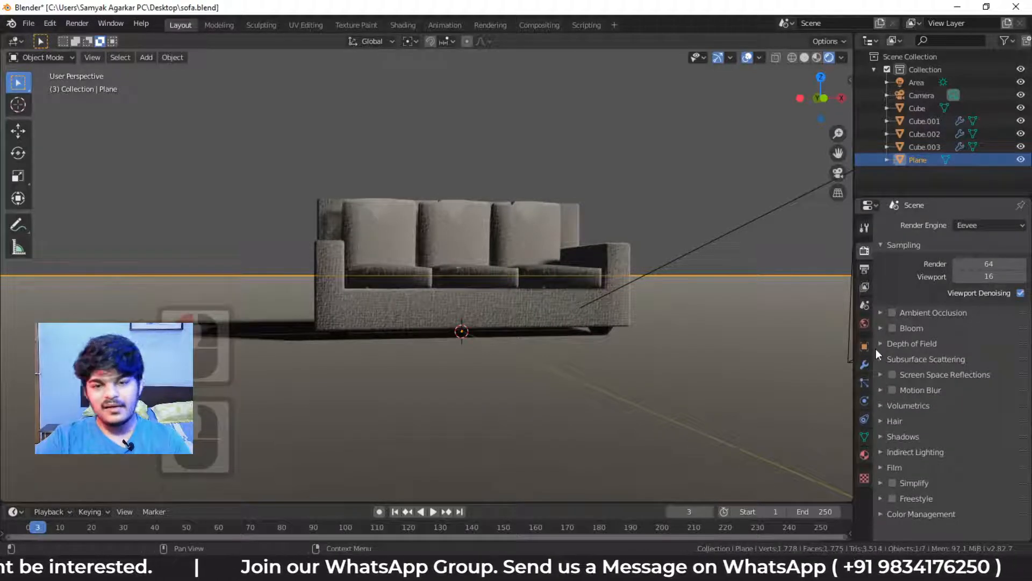
# Raise the Subsurface Scattering samples to 32 for comparison, then reduce them to 3.
pyautogui.click(882, 361)
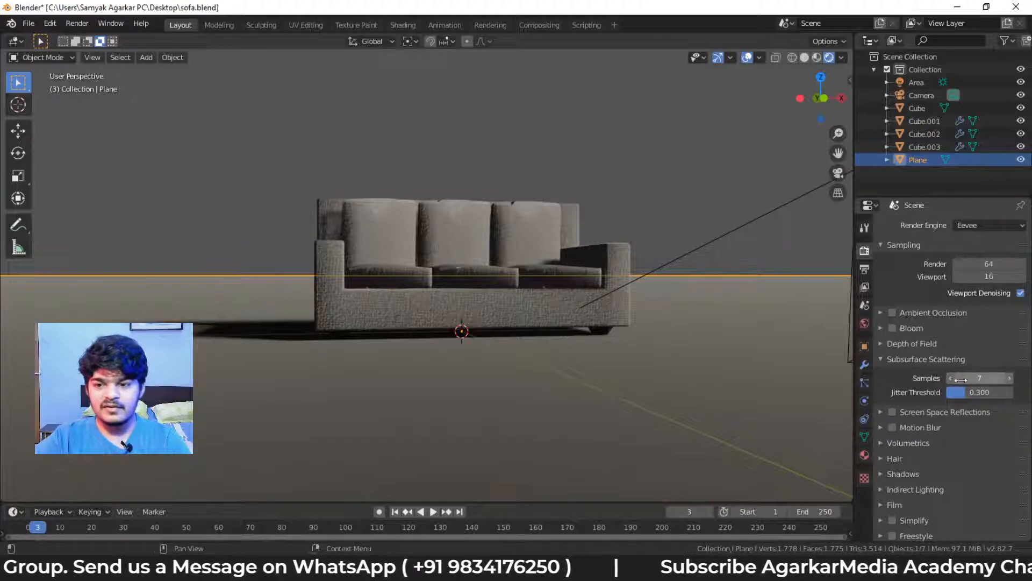
pyautogui.moveTo(979, 378); pyautogui.dragTo(994, 378)
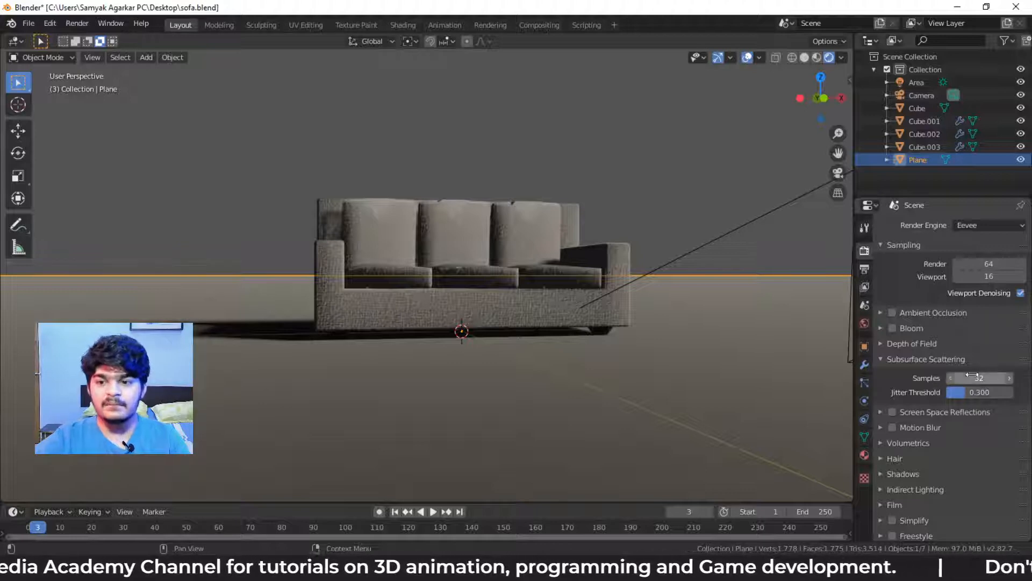
pyautogui.moveTo(979, 378); pyautogui.dragTo(948, 382)
pyautogui.click(949, 382)
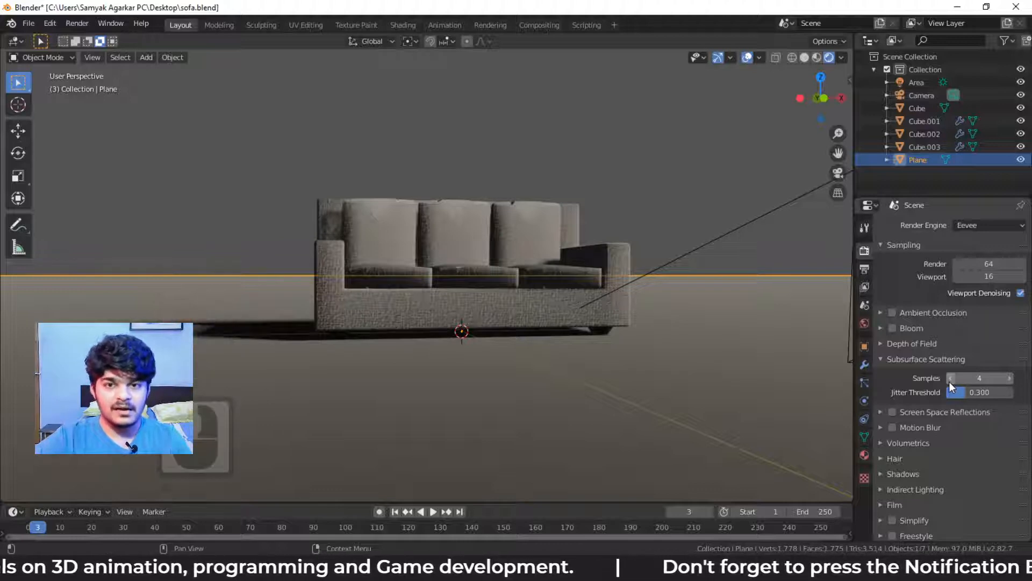
pyautogui.click(950, 379)
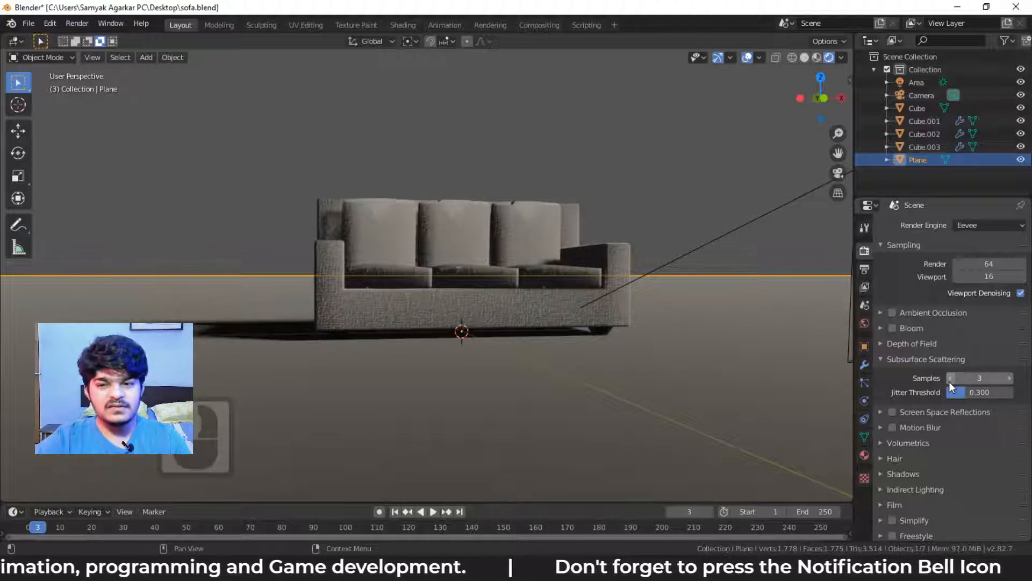
# Step the Subsurface Scattering samples up to 7 and back down to 3, then collapse those settings.
pyautogui.click(1011, 379)
pyautogui.click(1010, 379)
pyautogui.click(1011, 379)
pyautogui.click(1010, 379)
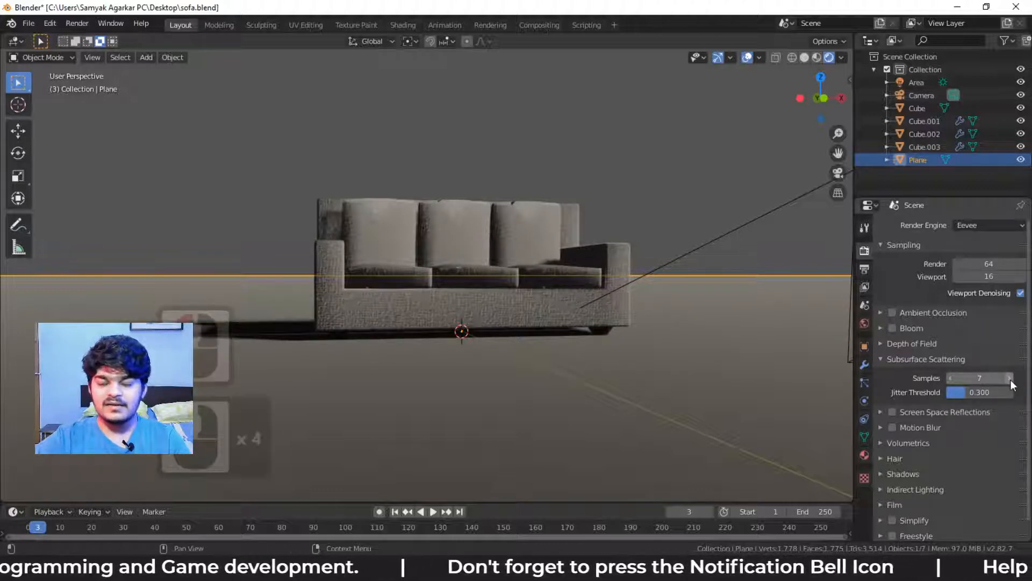
pyautogui.click(950, 378)
pyautogui.click(950, 378)
pyautogui.click(950, 379)
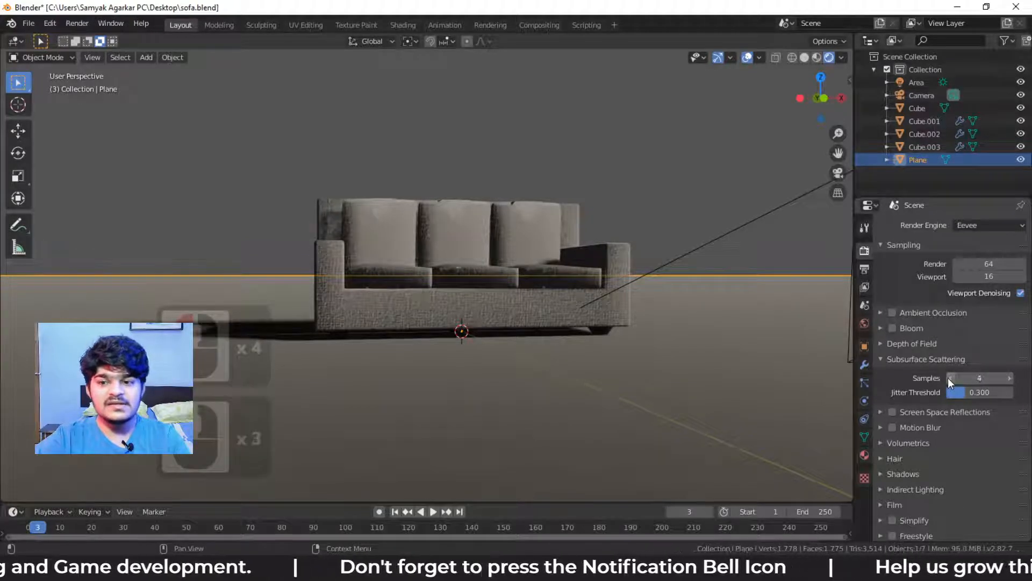
pyautogui.click(948, 378)
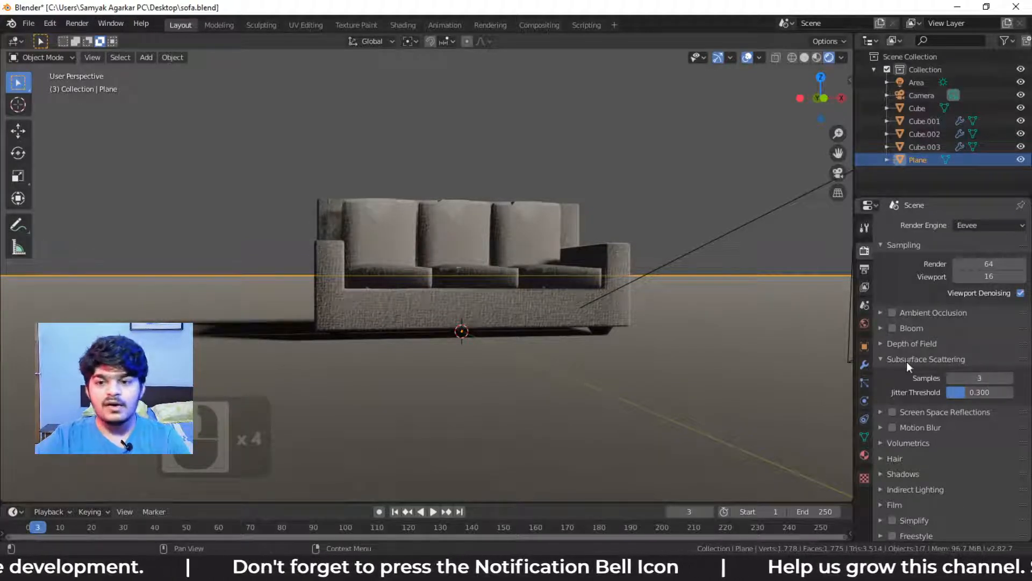
pyautogui.click(885, 359)
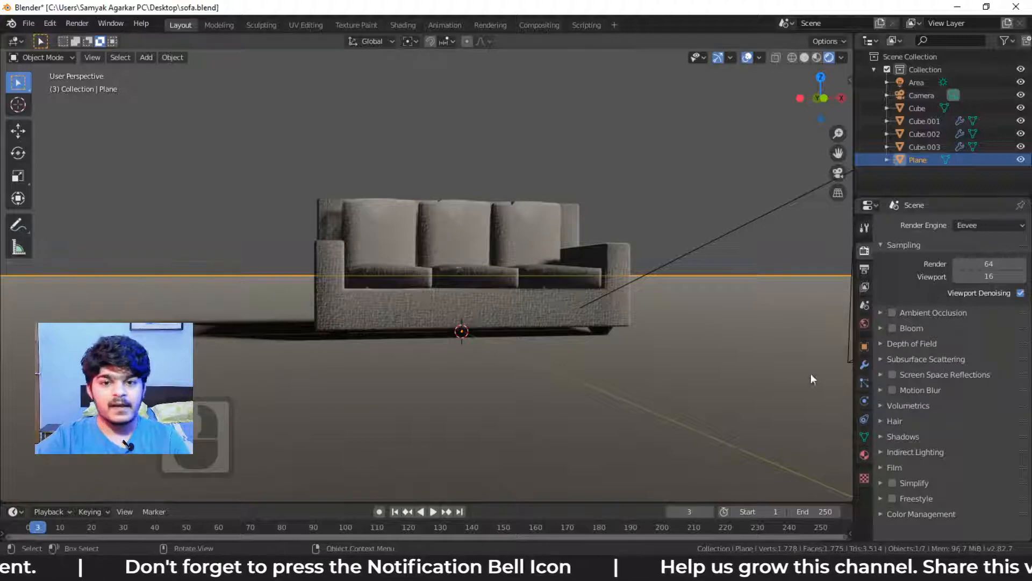
# Enable Screen Space Reflections and make the floor material glossy by brightening its base color and lowering its roughness.
pyautogui.click(892, 374)
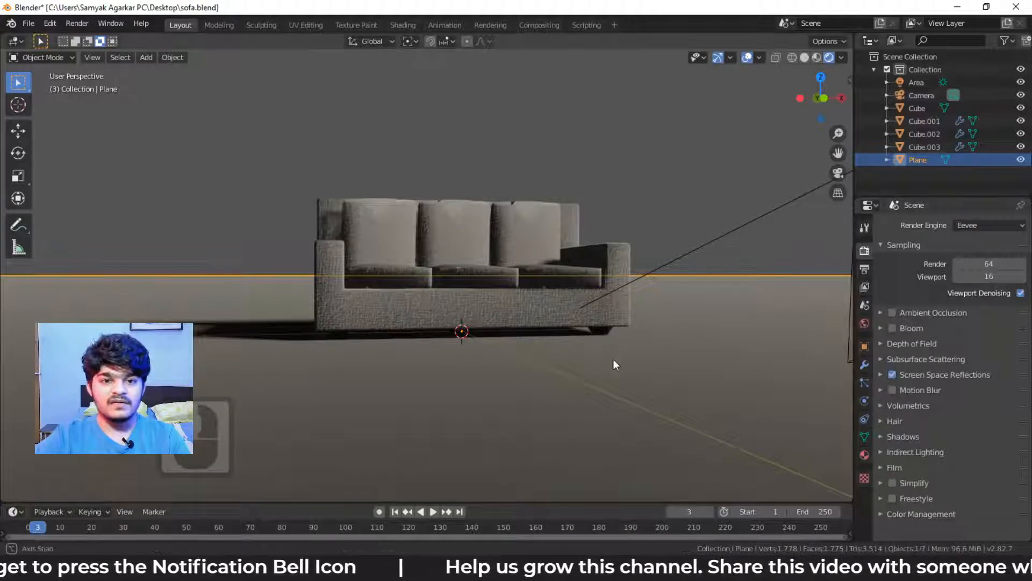
pyautogui.moveTo(613, 359); pyautogui.dragTo(634, 360, button='middle')
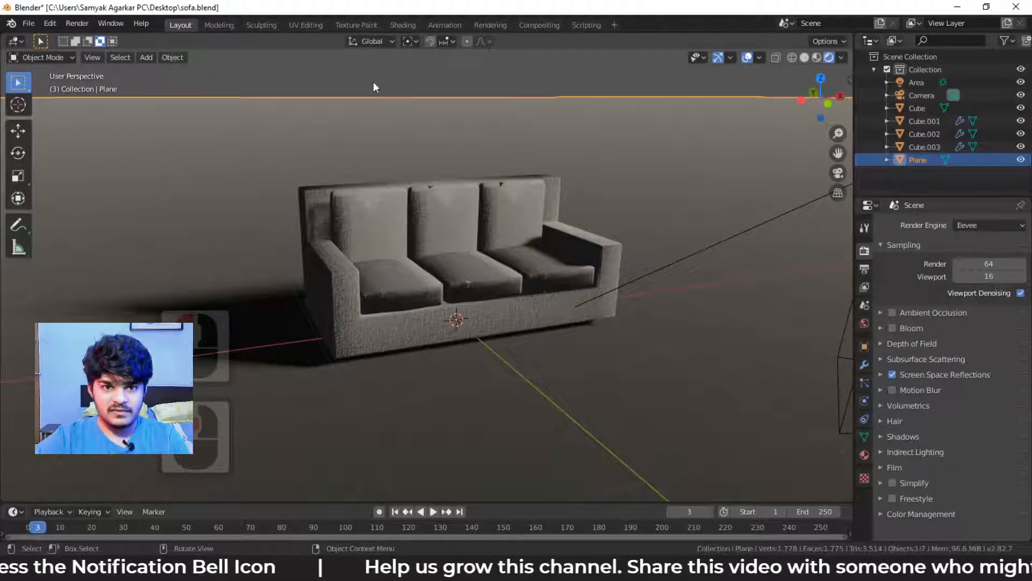
pyautogui.click(403, 26)
pyautogui.click(560, 414)
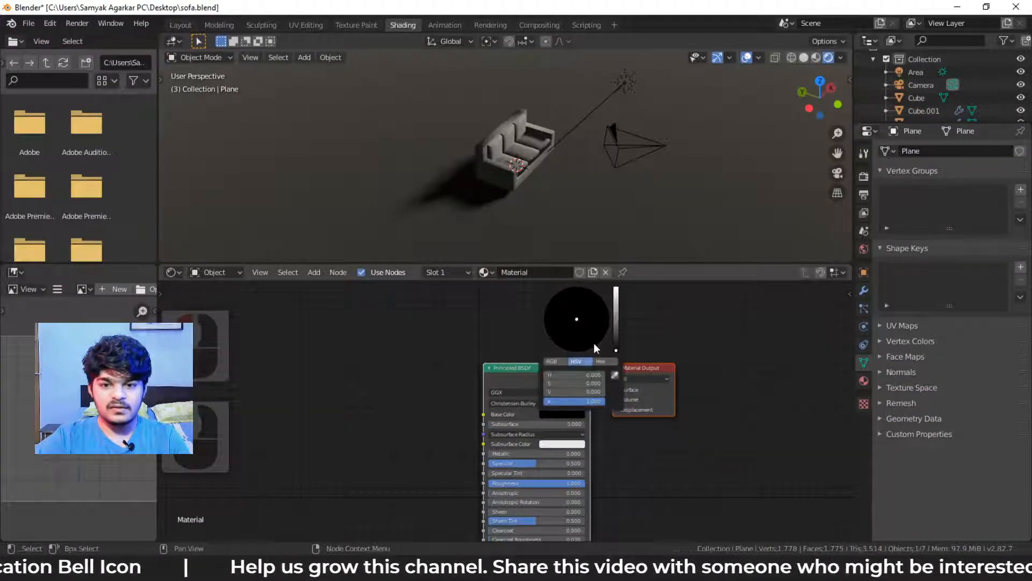
pyautogui.moveTo(618, 331)
pyautogui.mouseDown()
pyautogui.moveTo(616, 299)
pyautogui.moveTo(617, 322)
pyautogui.mouseUp()
pyautogui.moveTo(539, 484); pyautogui.dragTo(478, 485)
pyautogui.click(181, 25)
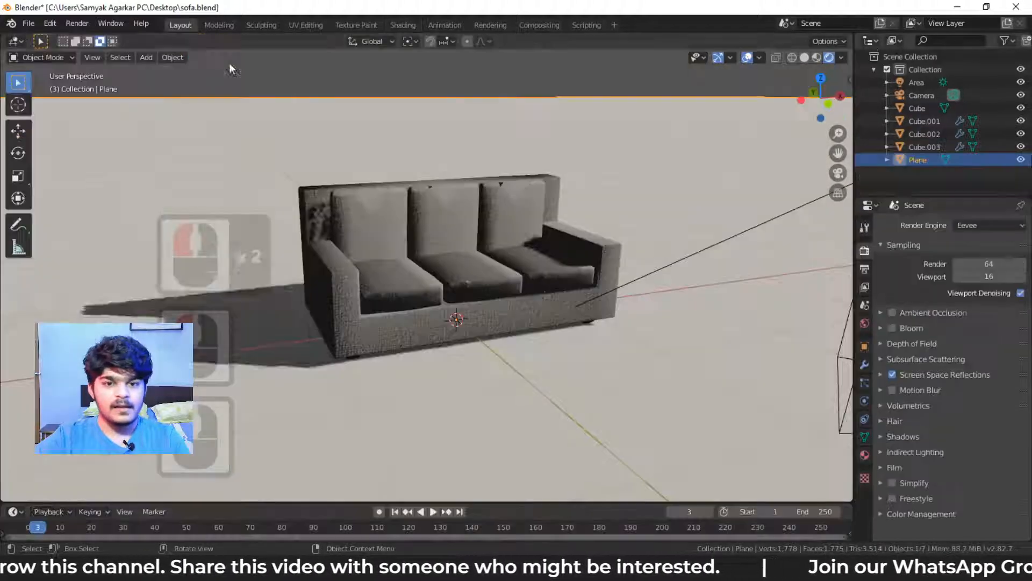
# Disable Screen Space Reflections and inspect the floor around the sofa from a low angle for comparison.
pyautogui.moveTo(610, 275); pyautogui.dragTo(586, 241, button='middle')
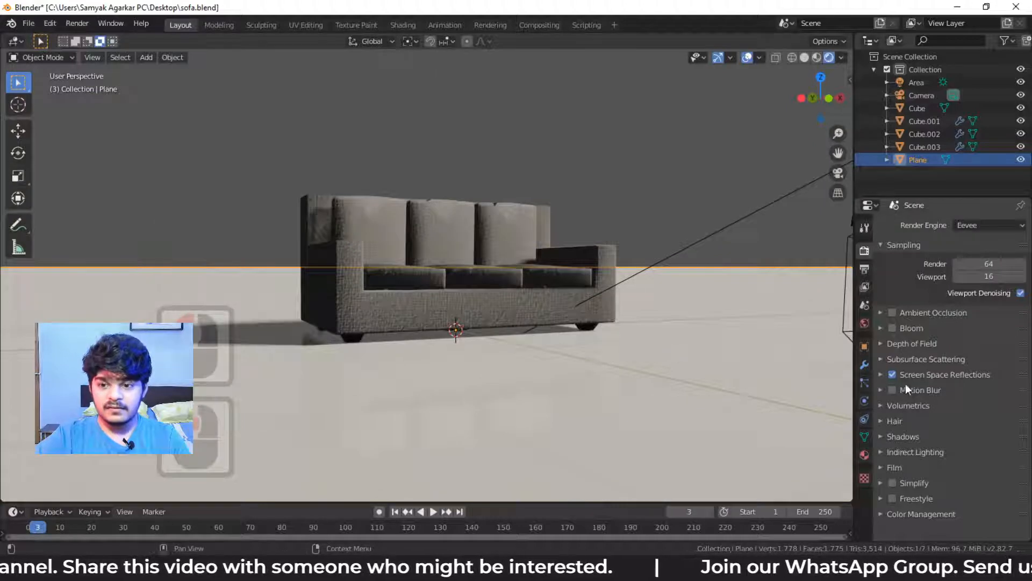
pyautogui.click(893, 374)
pyautogui.scroll(2, 354, 340)
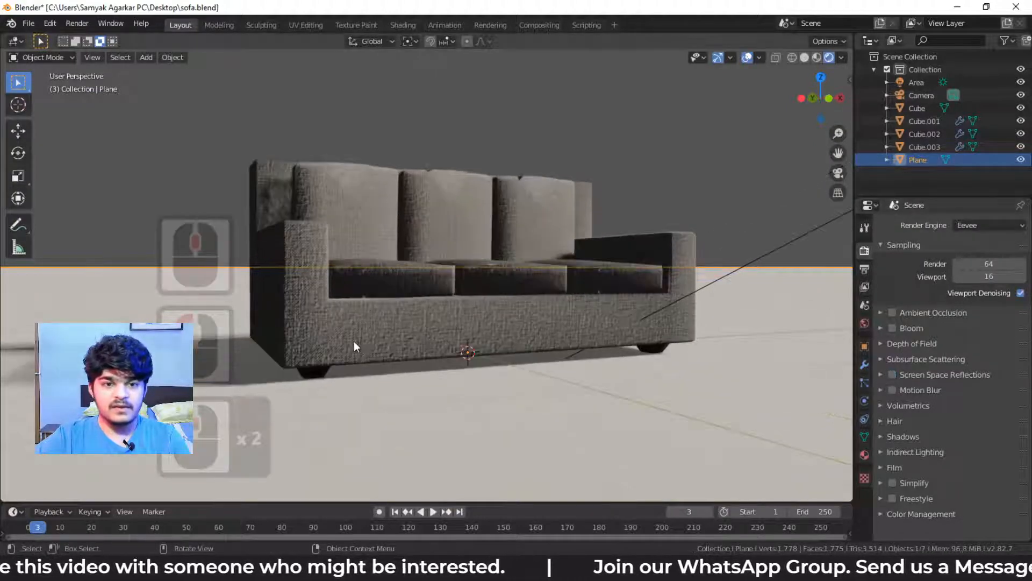
pyautogui.moveTo(354, 341)
pyautogui.mouseDown(button='middle')
pyautogui.moveTo(409, 341)
pyautogui.moveTo(354, 349)
pyautogui.mouseUp(button='middle')
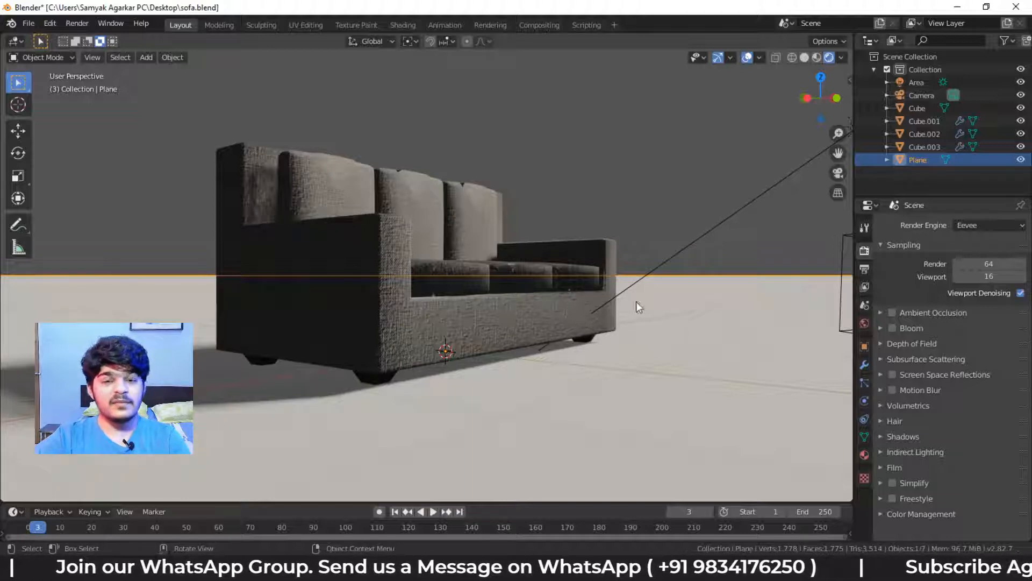
# Re-enable Screen Space Reflections and turn on its Refraction option, then disable the reflections and collapse their settings.
pyautogui.click(893, 374)
pyautogui.click(877, 377)
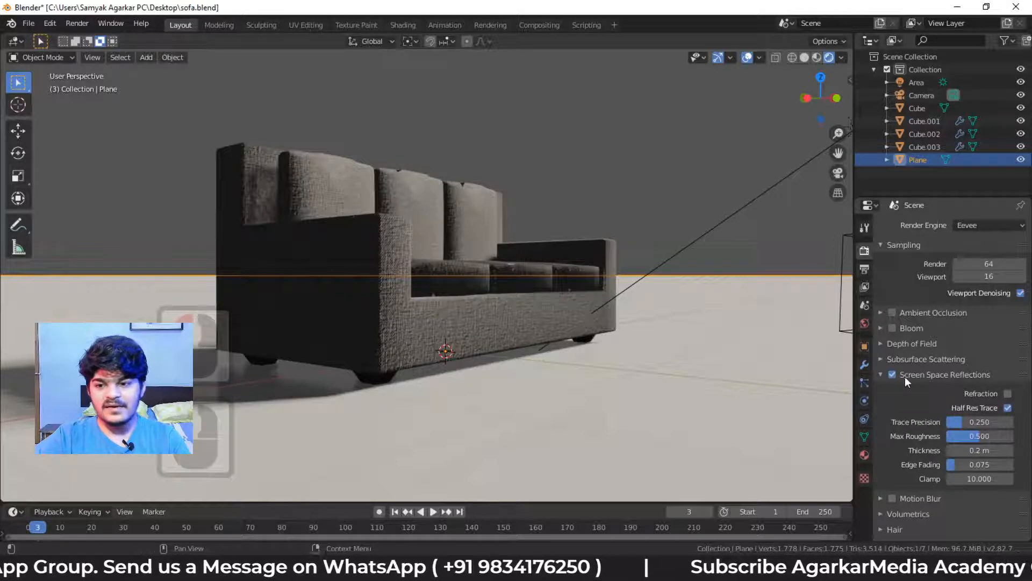
pyautogui.click(1007, 393)
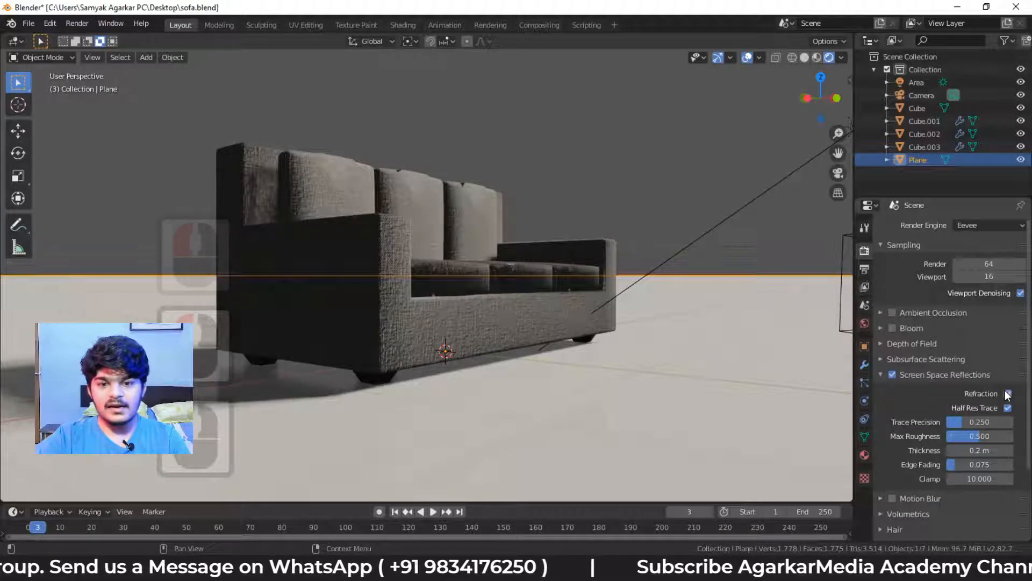
pyautogui.click(892, 374)
pyautogui.click(880, 374)
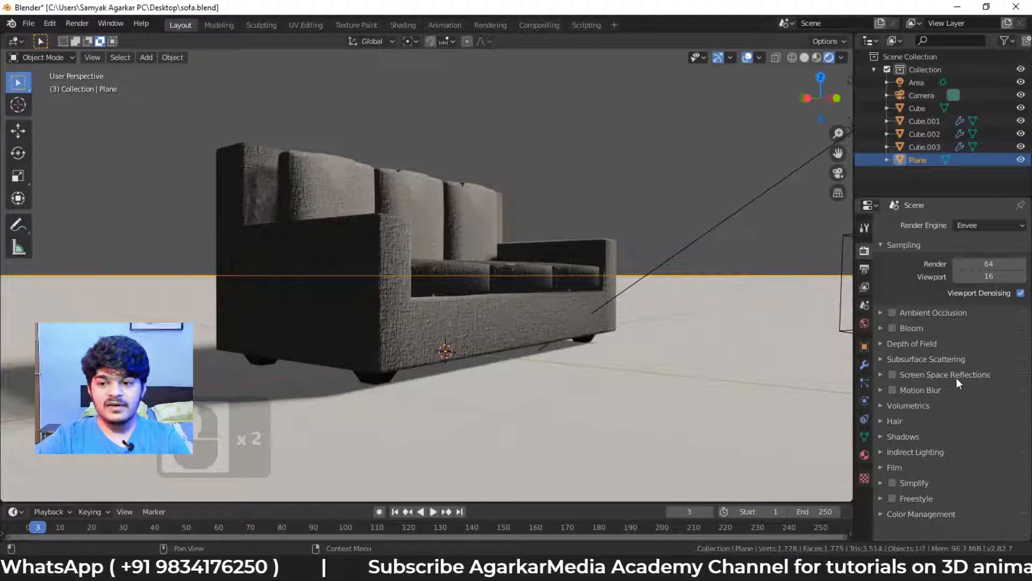
# Enable Motion Blur and expand the Volumetrics settings.
pyautogui.click(893, 391)
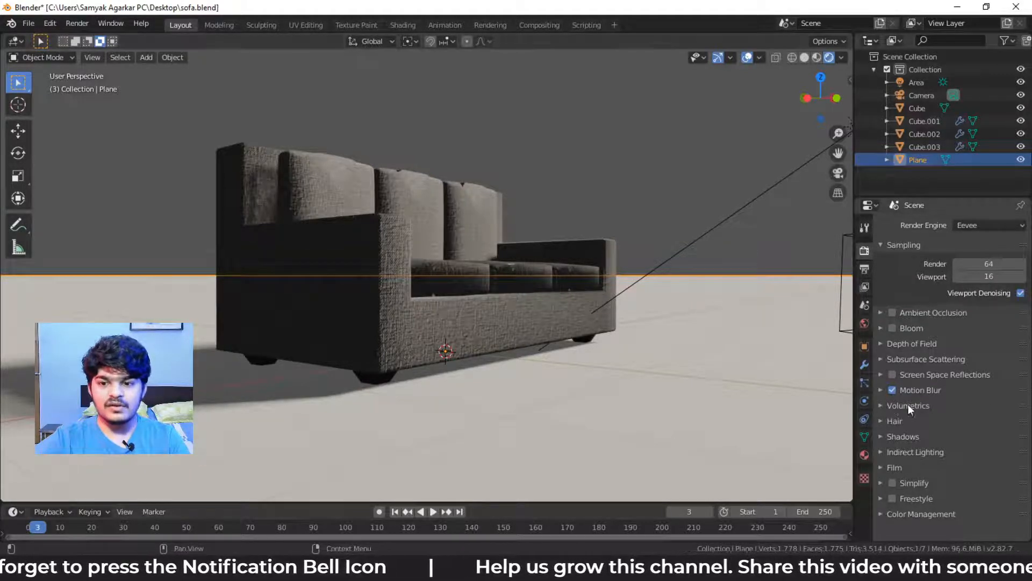
pyautogui.click(881, 405)
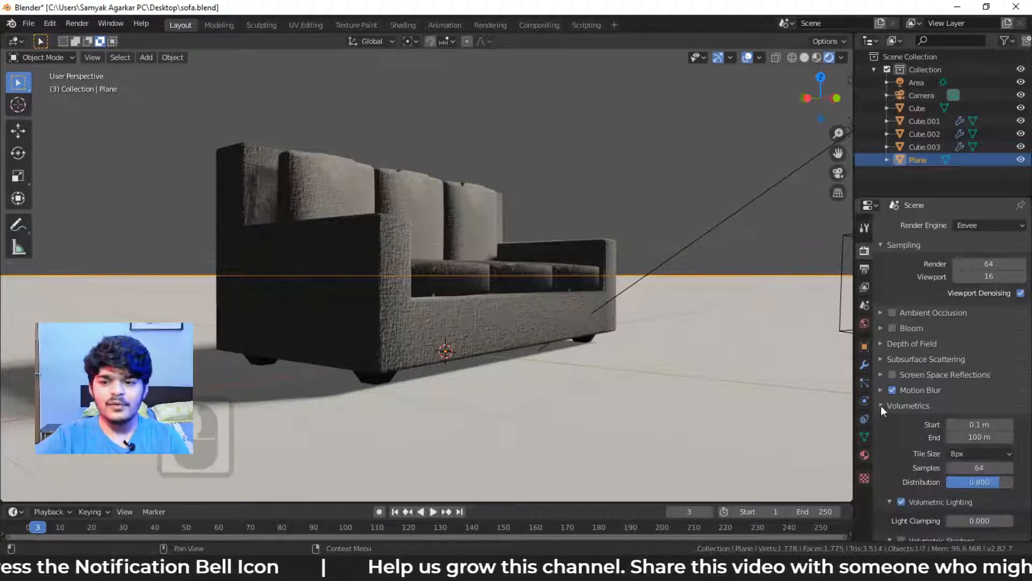
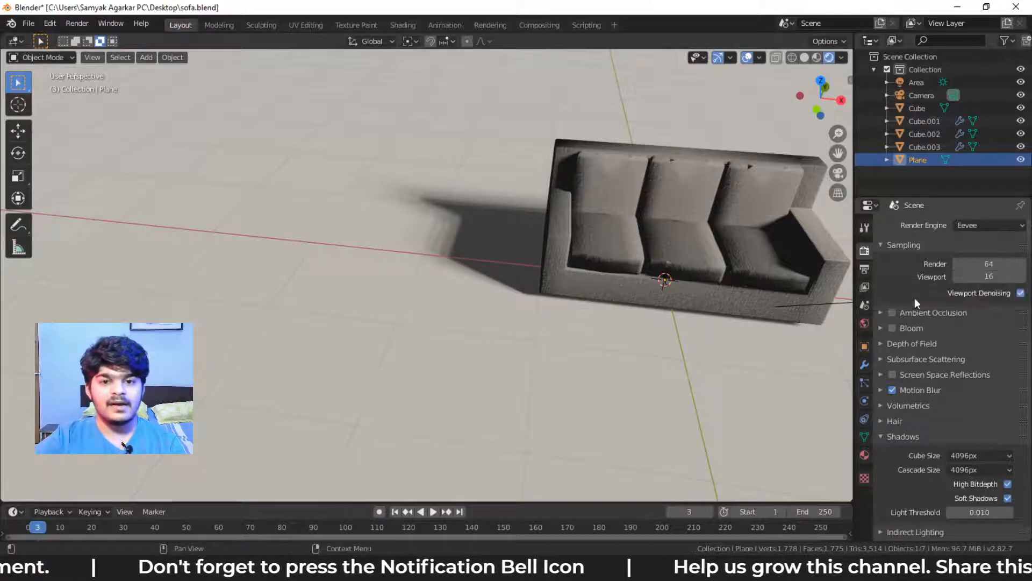
# Disable Soft Shadows and set both the Render and Viewport sample counts to 4, checking the sofa's shadow.
pyautogui.click(1007, 497)
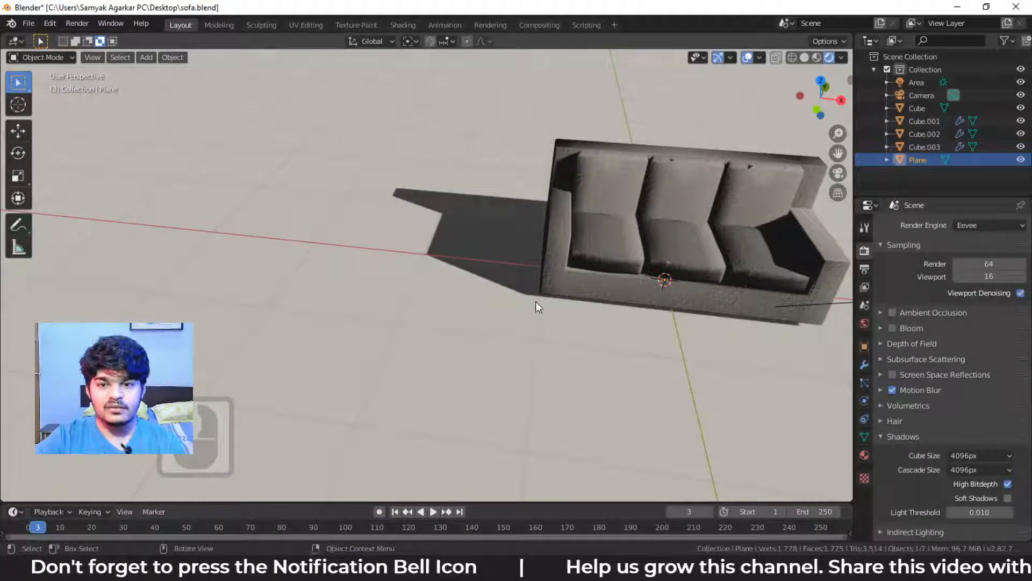
pyautogui.click(964, 264)
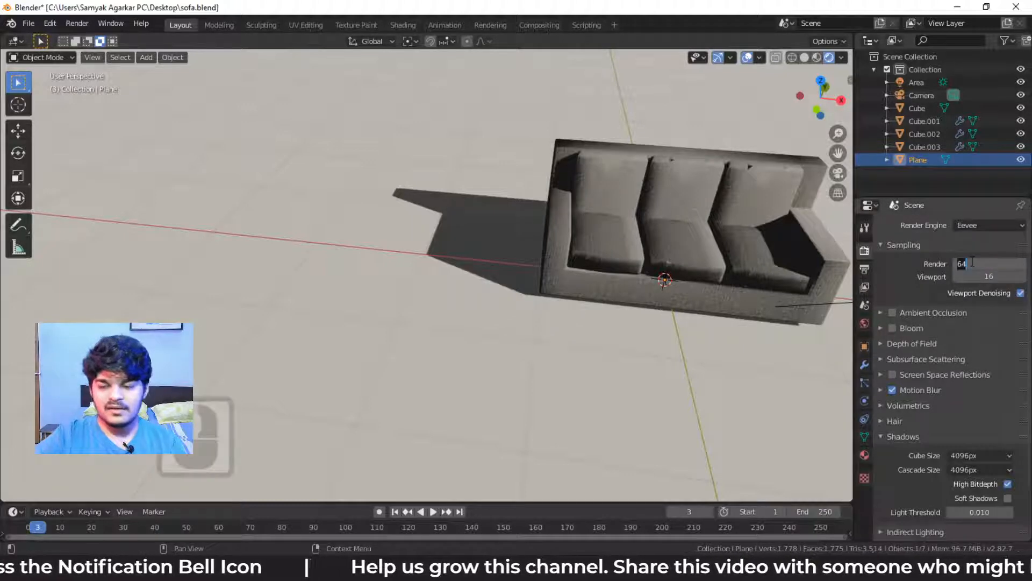
pyautogui.write('4')
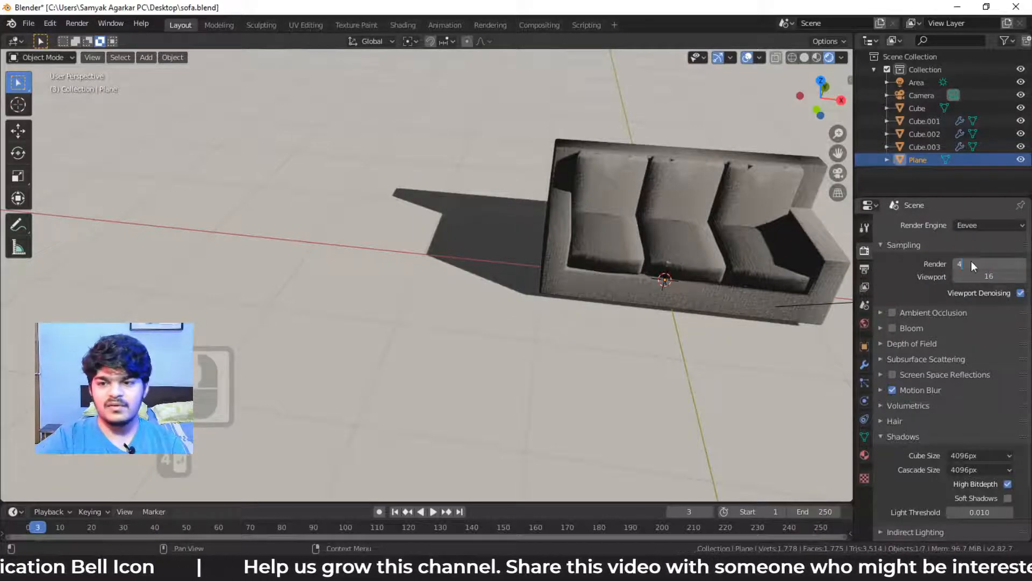
pyautogui.click(972, 276)
pyautogui.write('4')
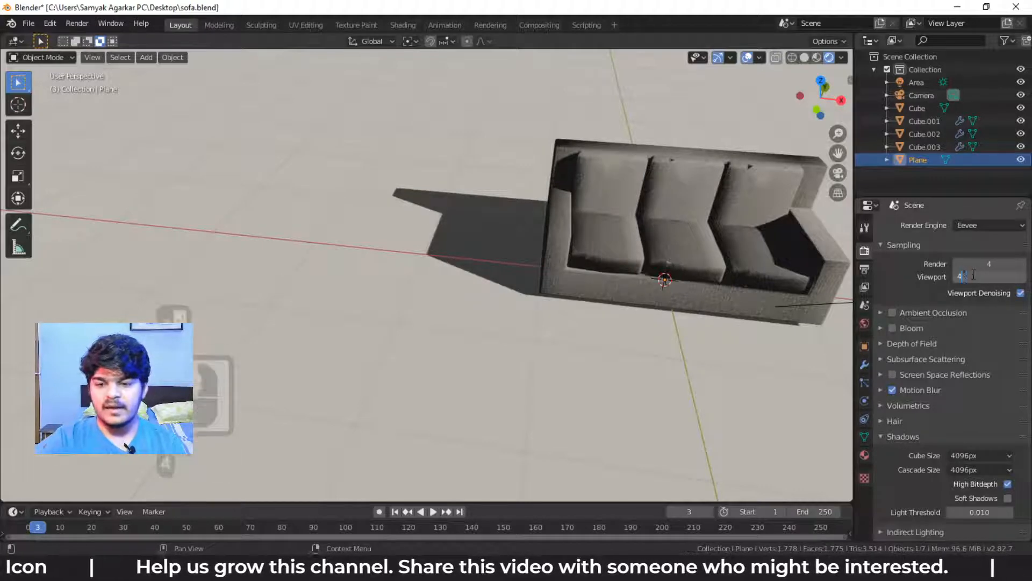
pyautogui.press('Return')
pyautogui.moveTo(648, 263)
pyautogui.mouseDown(button='middle')
pyautogui.moveTo(737, 264)
pyautogui.moveTo(714, 243)
pyautogui.moveTo(647, 245)
pyautogui.mouseUp(button='middle')
pyautogui.scroll(1, 647, 244)
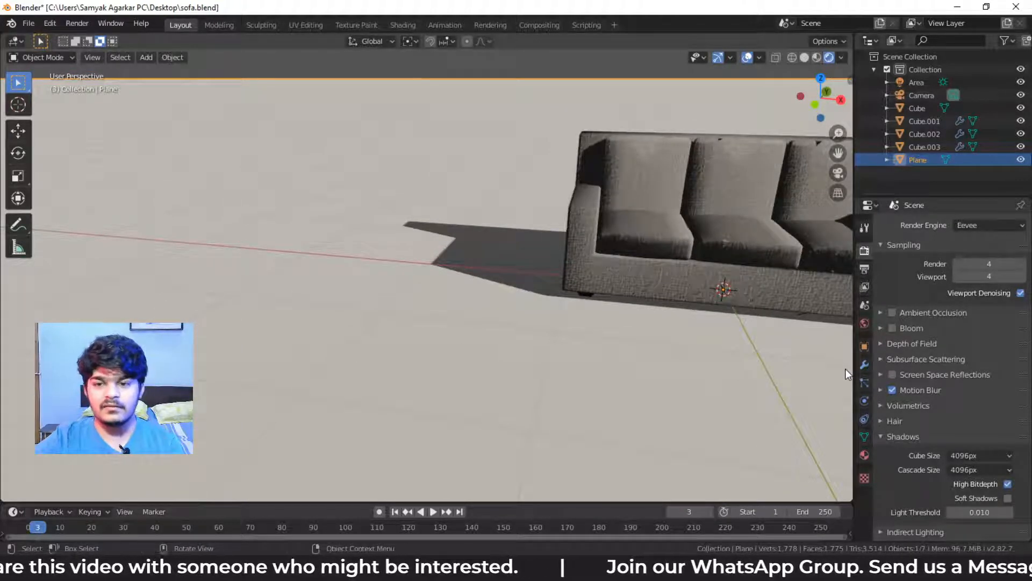
pyautogui.moveTo(496, 305); pyautogui.dragTo(548, 286, button='middle')
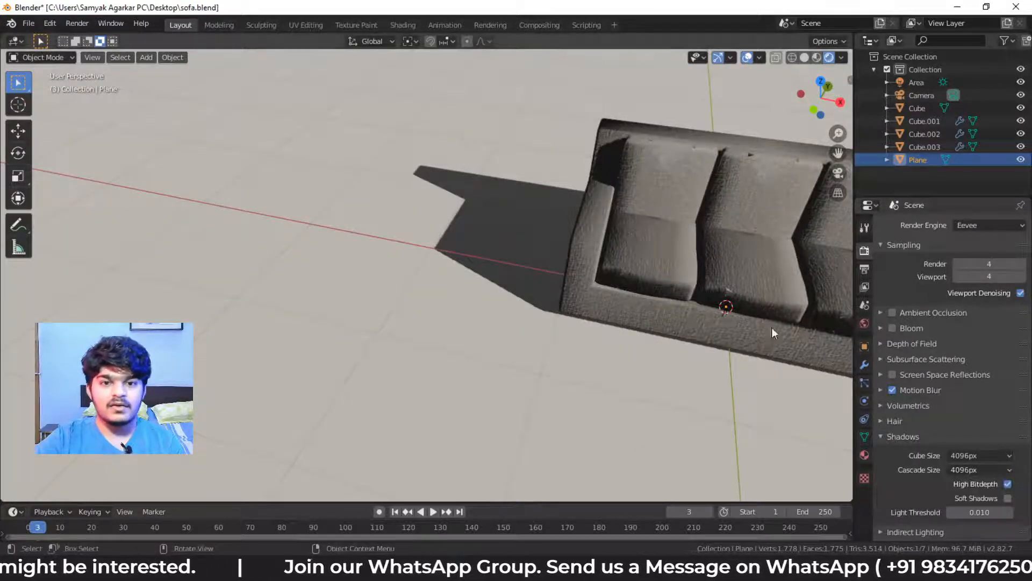
# Collapse the Shadows settings and review the Indirect Lighting options, collapsing them again.
pyautogui.click(905, 437)
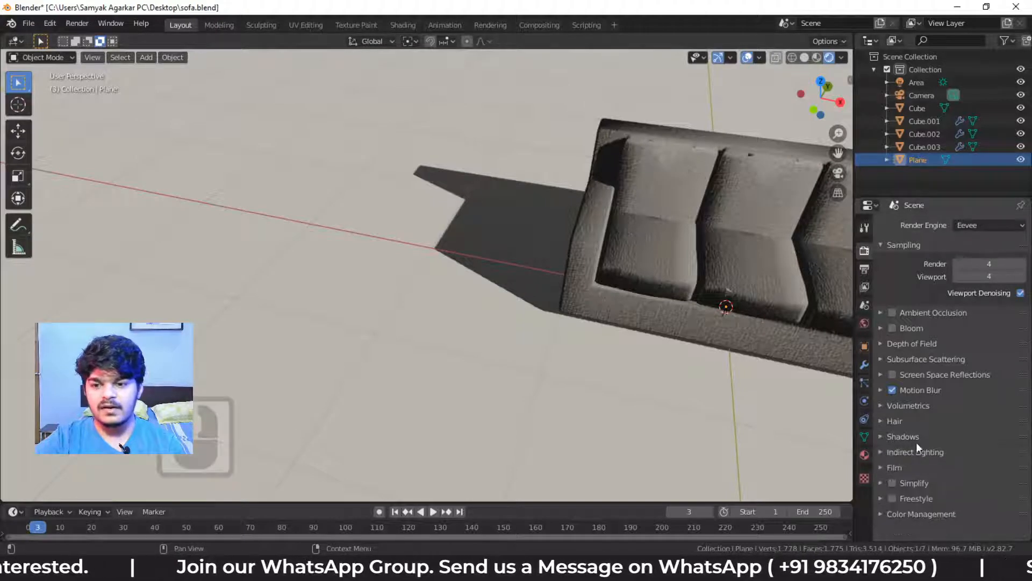
pyautogui.click(887, 452)
pyautogui.scroll(-1, 898, 462)
pyautogui.scroll(-4, 902, 454)
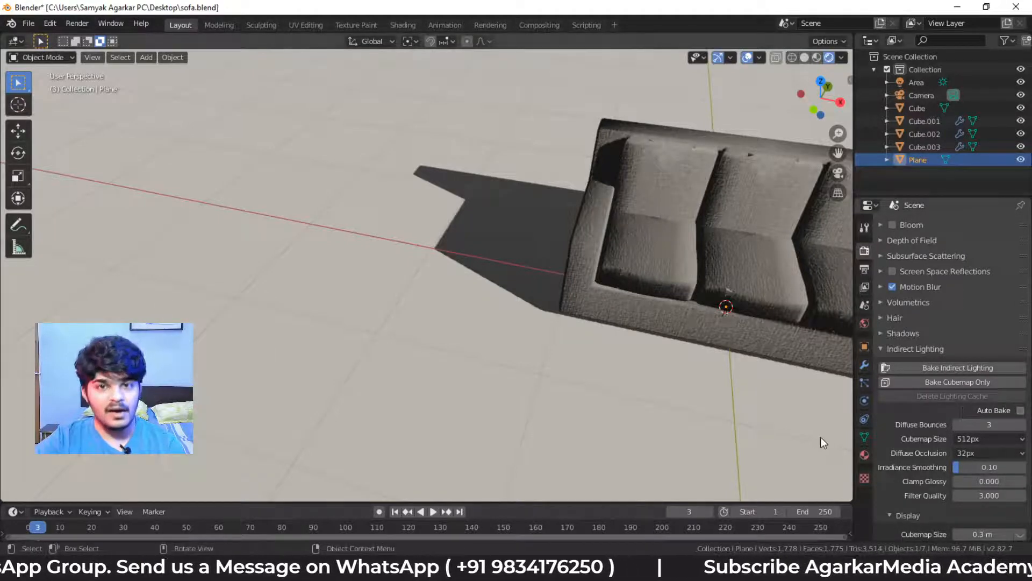
pyautogui.click(899, 349)
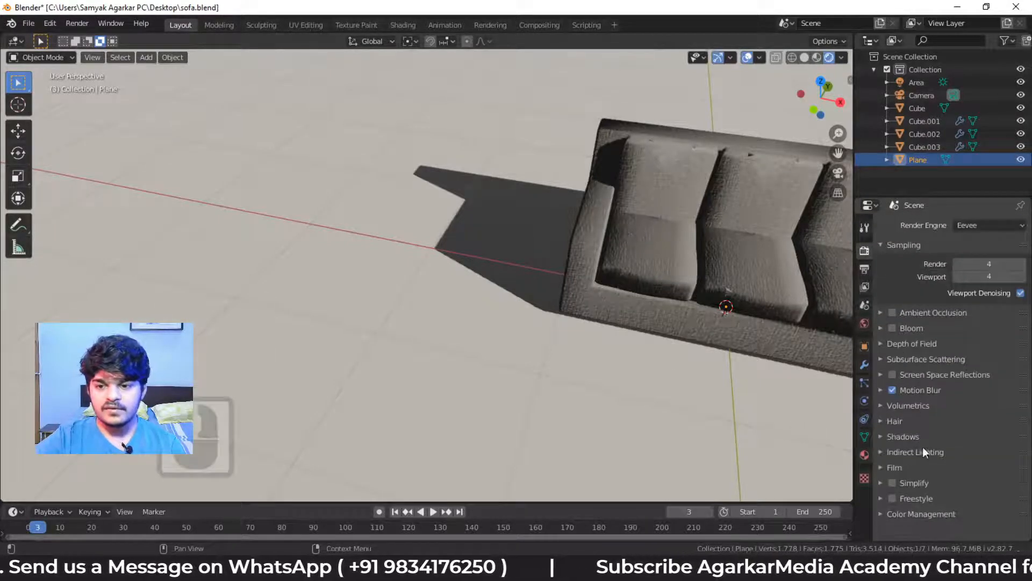
# Expand the Film settings and lower the Filter Size to about 1.39 px.
pyautogui.click(893, 468)
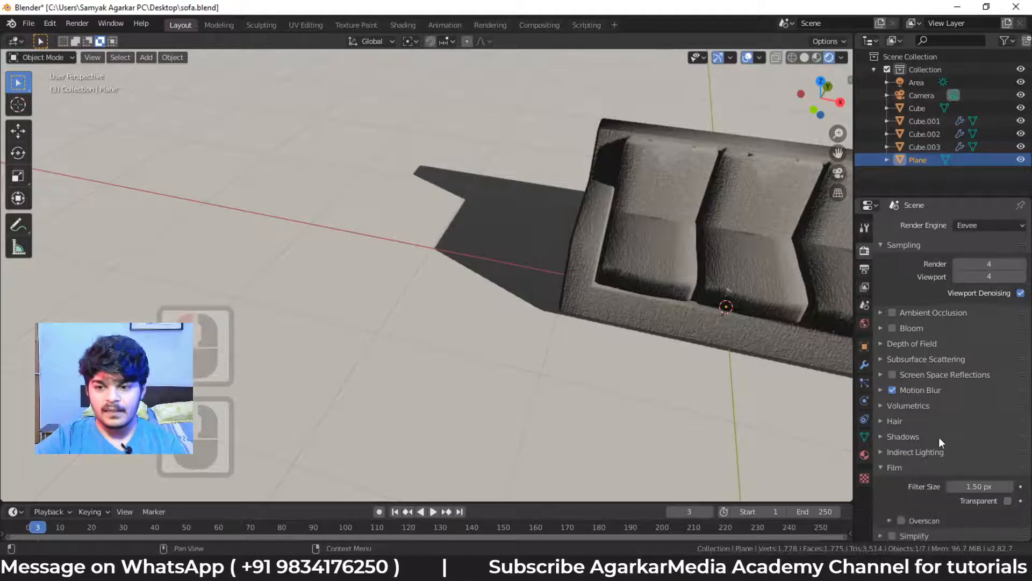
pyautogui.scroll(-2, 951, 457)
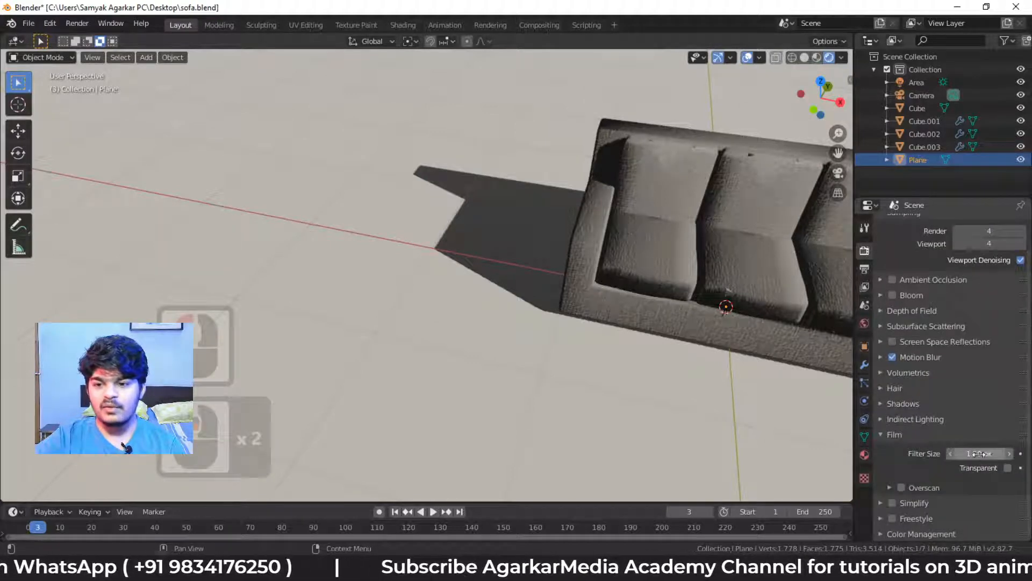
pyautogui.moveTo(978, 458); pyautogui.dragTo(971, 458)
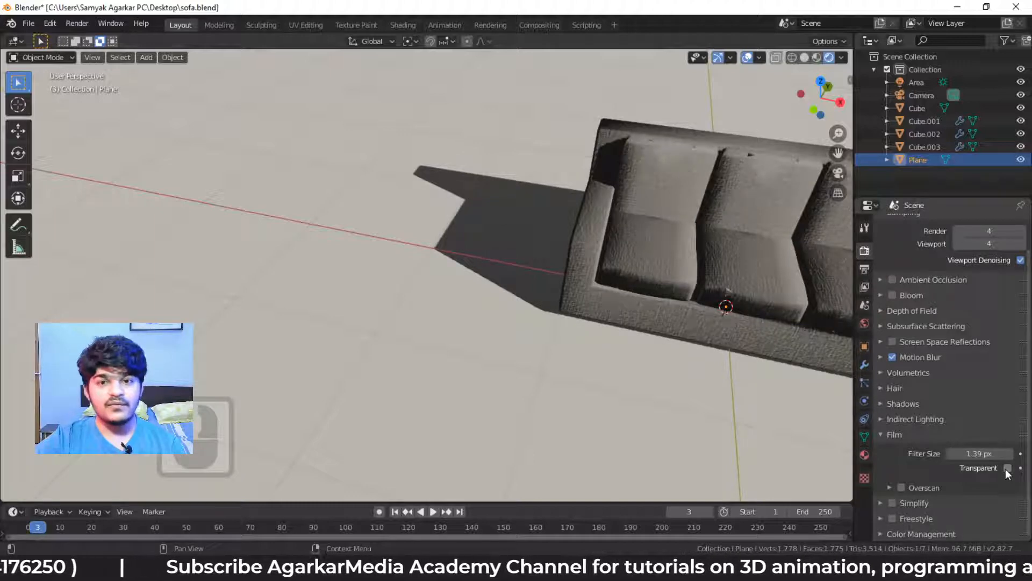
# Turn on the Transparent film option, compare the background behind the sofa with it off and on, and deselect the floor plane.
pyautogui.click(1007, 468)
pyautogui.moveTo(693, 350); pyautogui.dragTo(720, 301, button='middle')
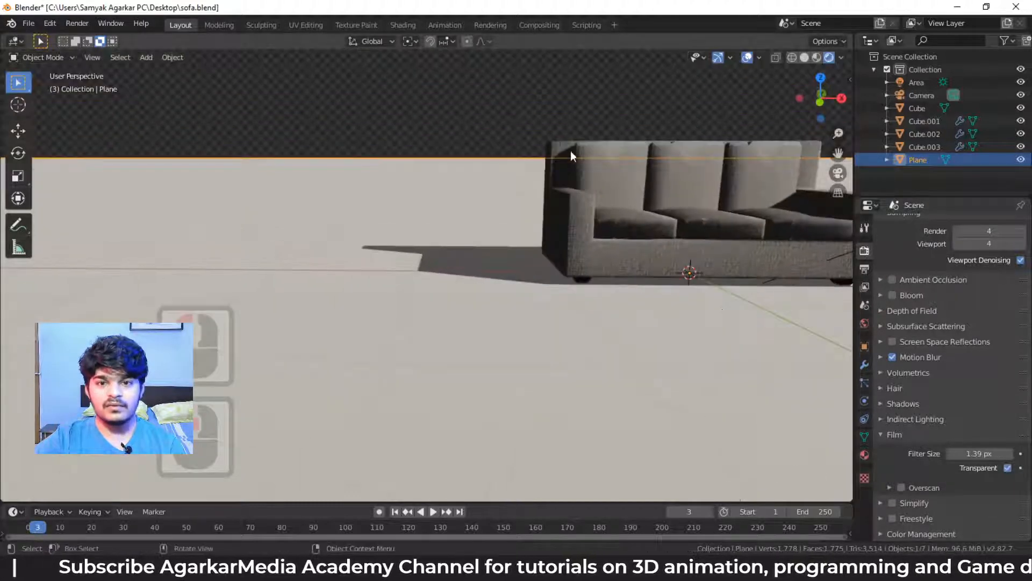
pyautogui.scroll(-1, 496, 111)
pyautogui.click(1007, 468)
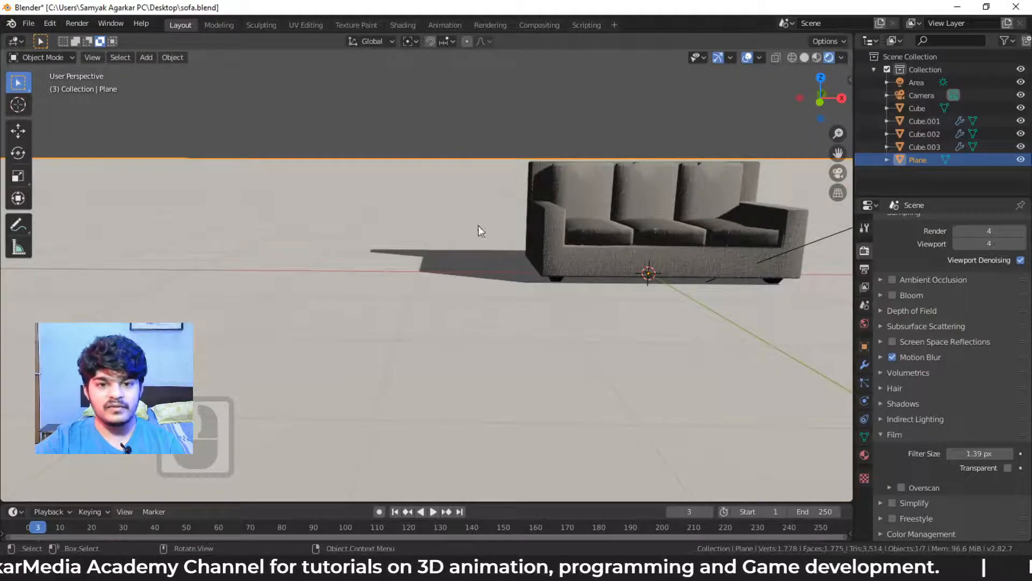
pyautogui.click(1008, 467)
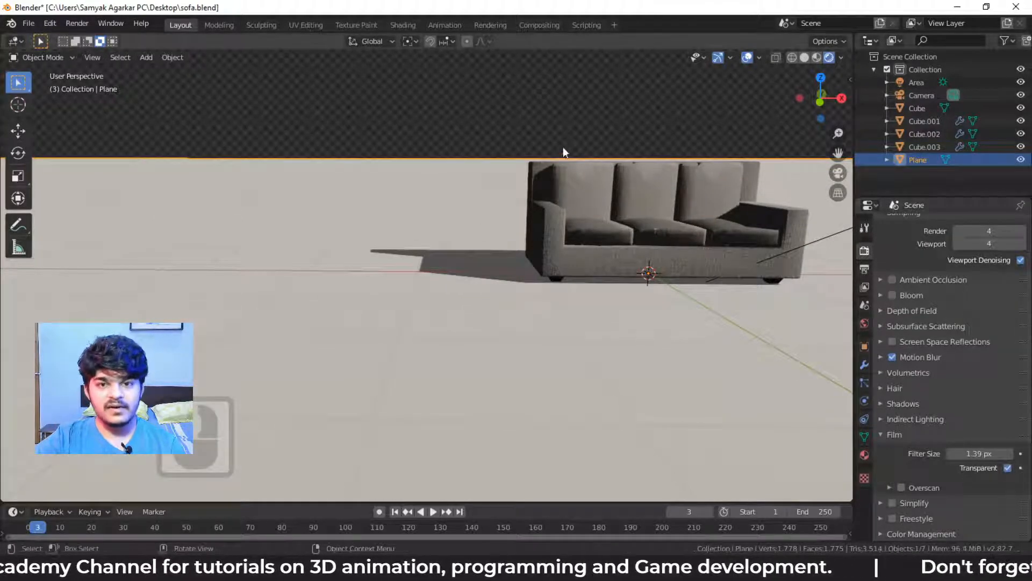
pyautogui.moveTo(652, 166); pyautogui.dragTo(575, 231, button='middle')
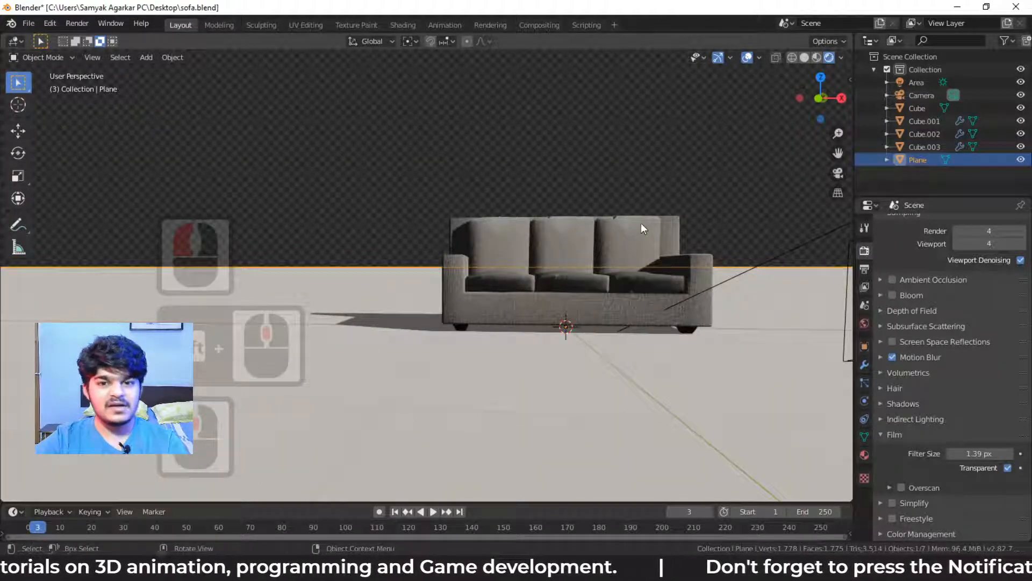
pyautogui.click(715, 211)
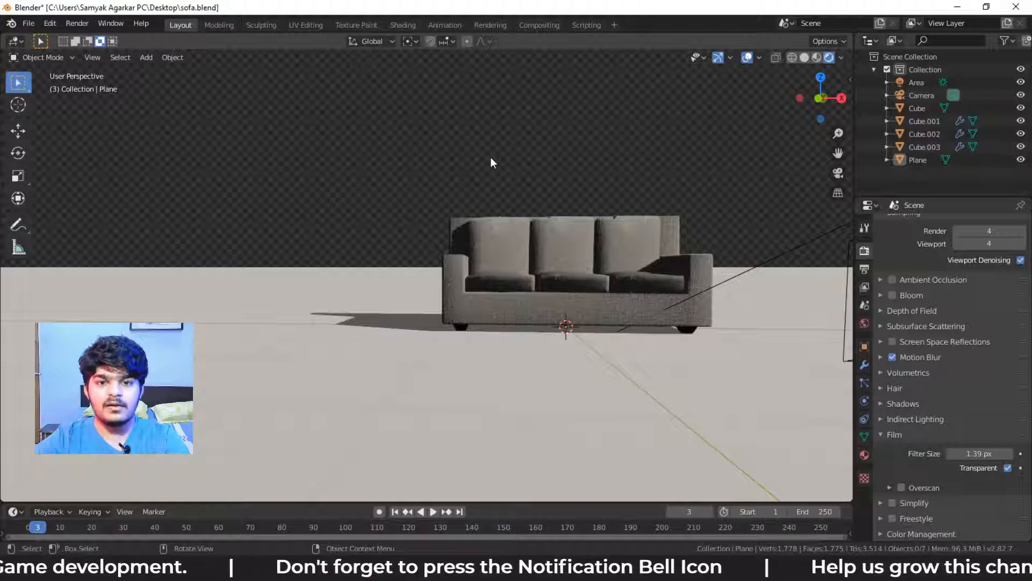
# Toggle the Transparent film option repeatedly to compare backgrounds, leave it off, and collapse the Film settings.
pyautogui.click(1008, 469)
pyautogui.click(1008, 469)
pyautogui.click(1008, 468)
pyautogui.click(1008, 468)
pyautogui.click(1007, 468)
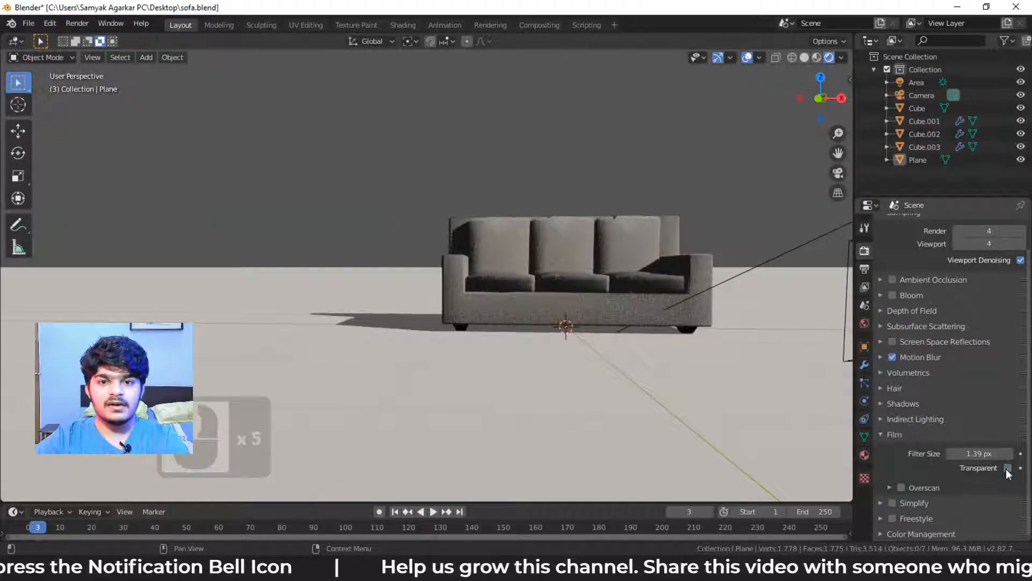
pyautogui.click(1007, 468)
pyautogui.click(1008, 468)
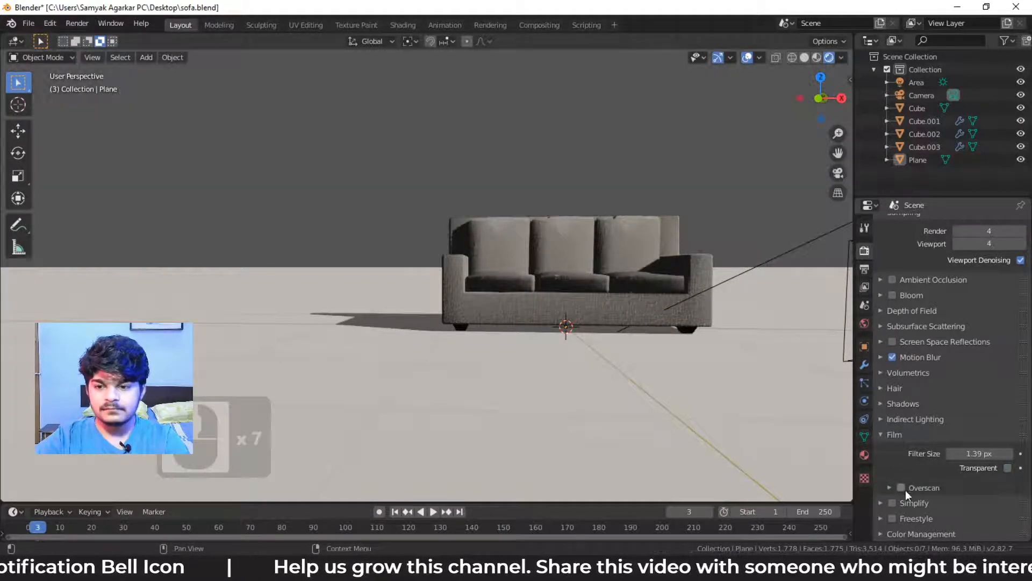
pyautogui.click(914, 434)
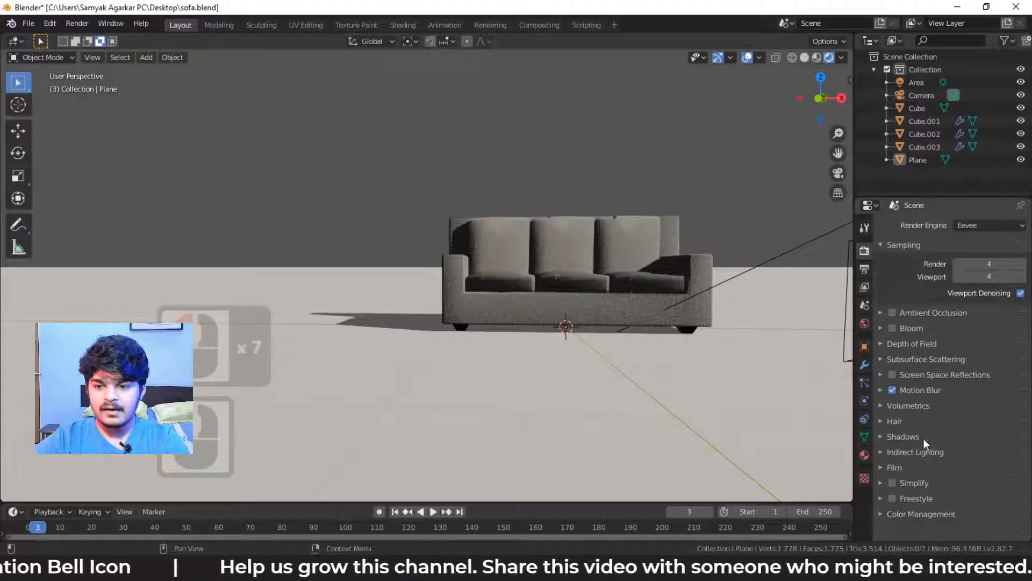
# Enable Simplify and render the sofa image to inspect the result, closing the render window.
pyautogui.click(891, 483)
pyautogui.scroll(2, 586, 318)
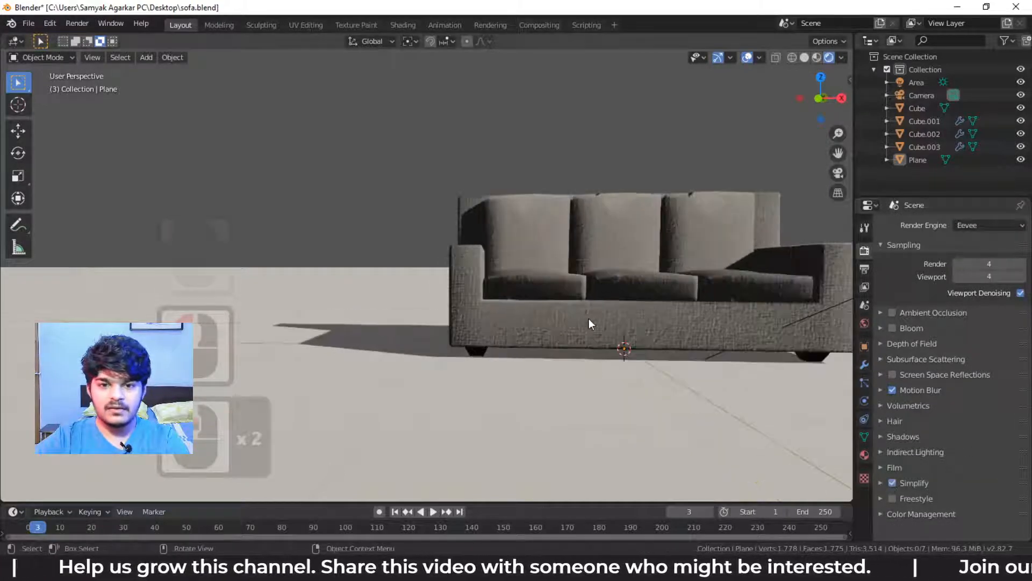
pyautogui.keyDown('shift'); pyautogui.moveTo(638, 283); pyautogui.dragTo(474, 285, button='middle'); pyautogui.keyUp('shift')
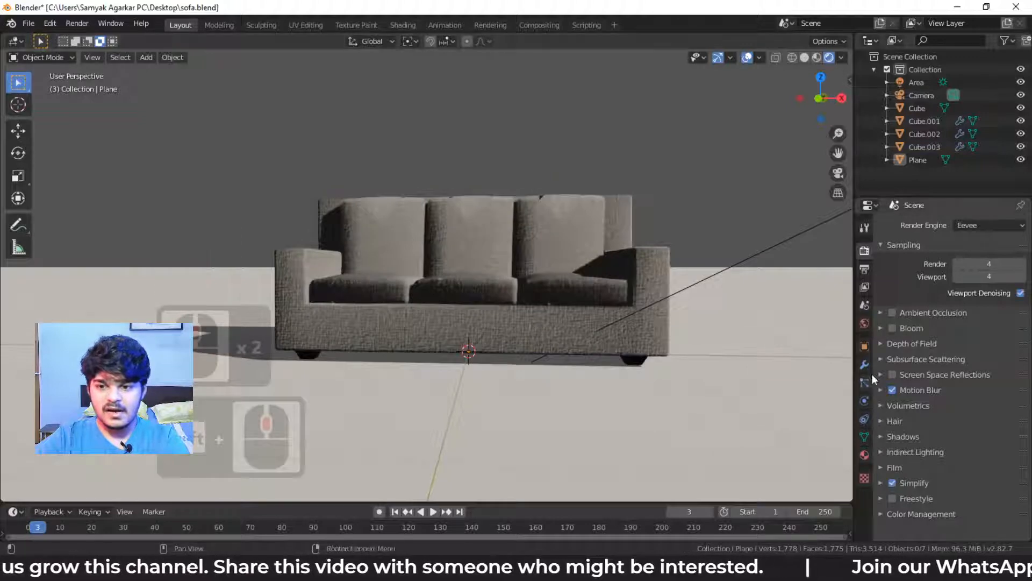
pyautogui.click(77, 23)
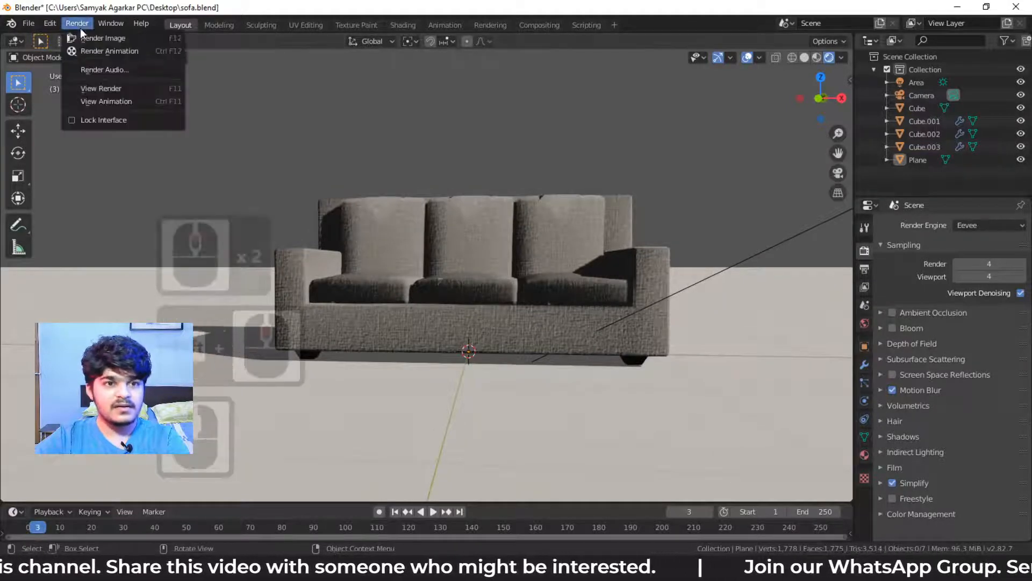
pyautogui.click(84, 39)
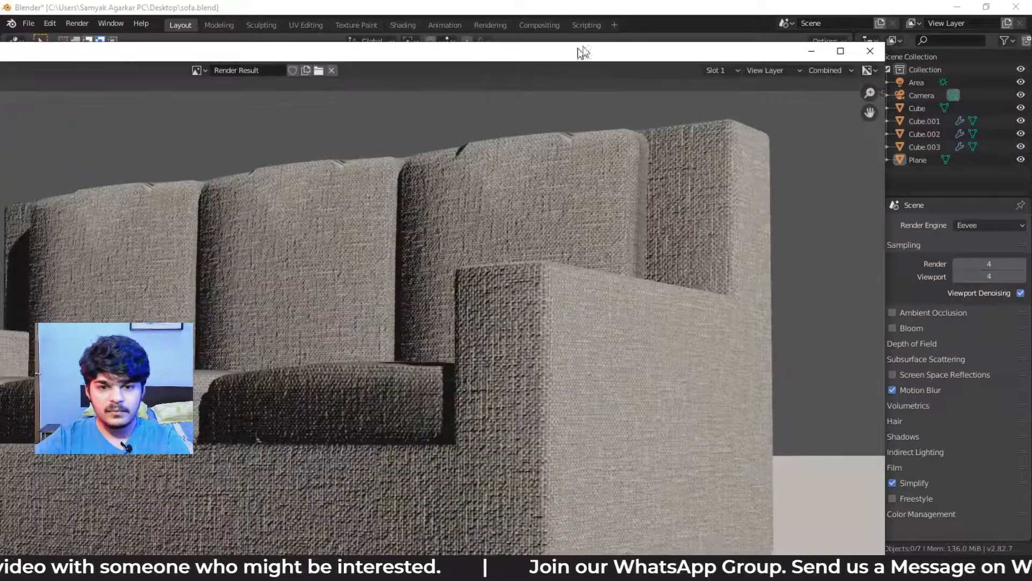
pyautogui.scroll(-4, 576, 338)
pyautogui.scroll(4, 592, 380)
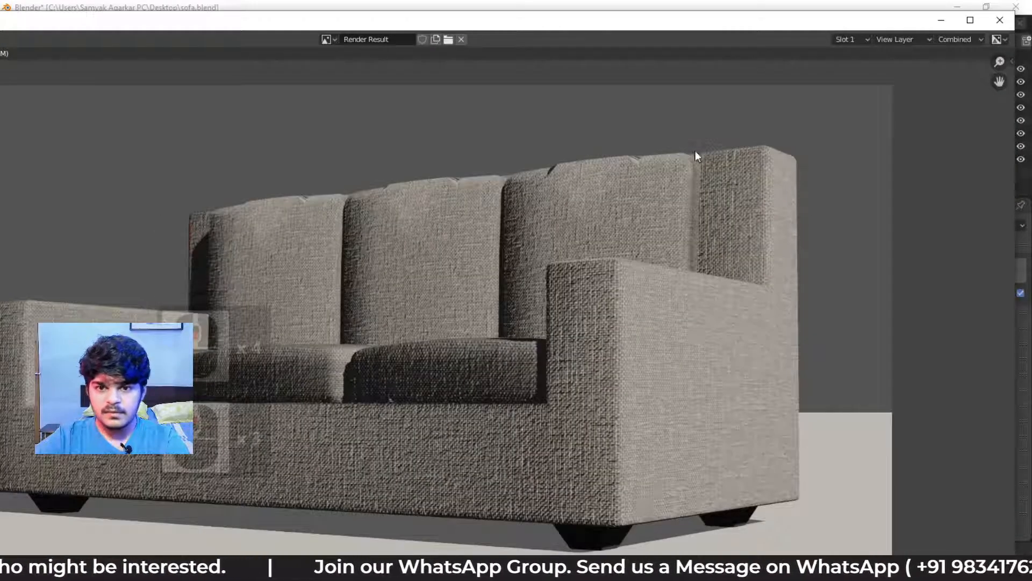
pyautogui.click(999, 20)
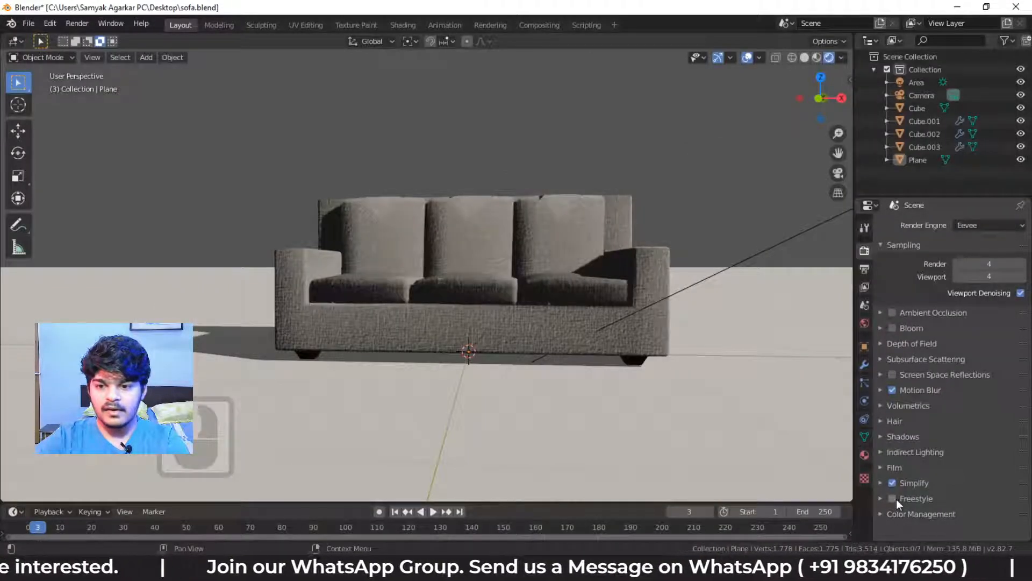
# Switch from Simplify to Freestyle and render the image to inspect the sofa's outlines, closing the render window.
pyautogui.click(892, 483)
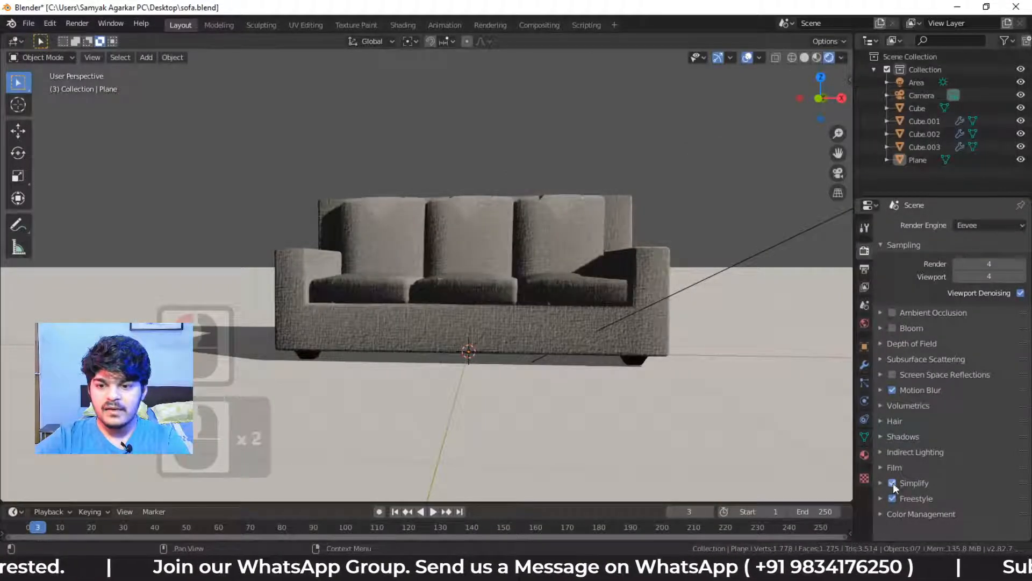
pyautogui.click(76, 23)
pyautogui.click(102, 35)
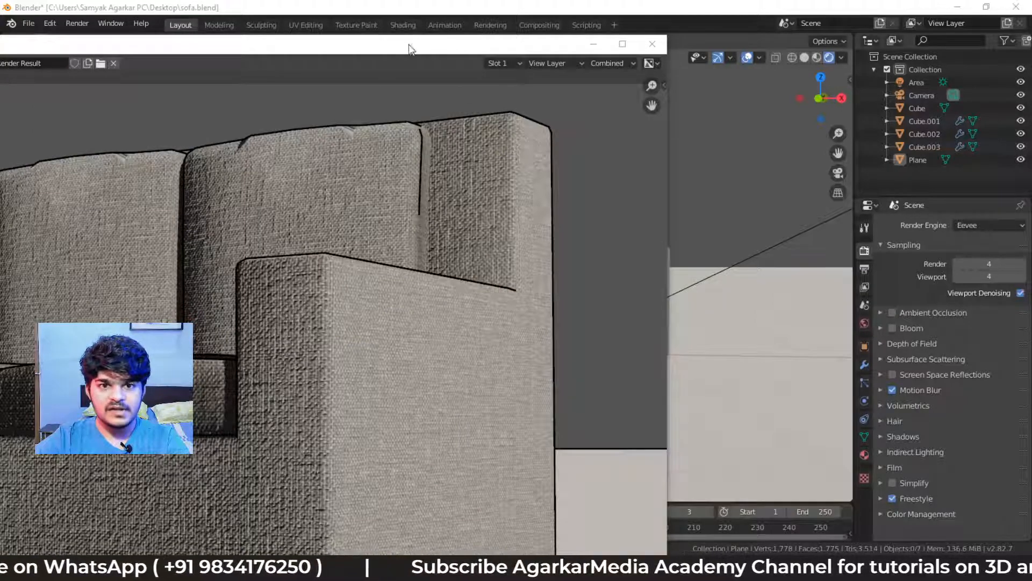
pyautogui.moveTo(410, 47); pyautogui.dragTo(567, 2)
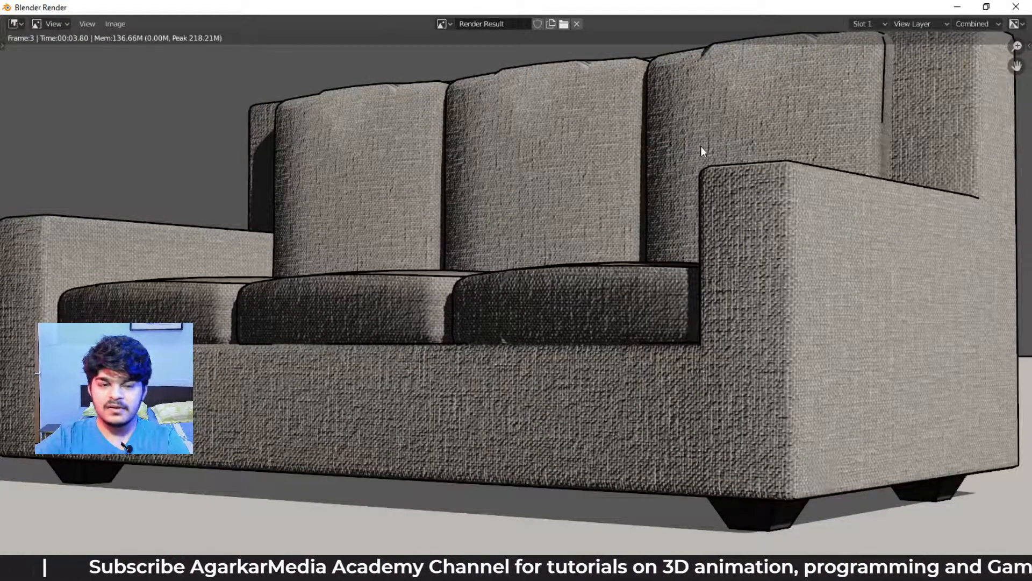
pyautogui.scroll(-3, 58, 226)
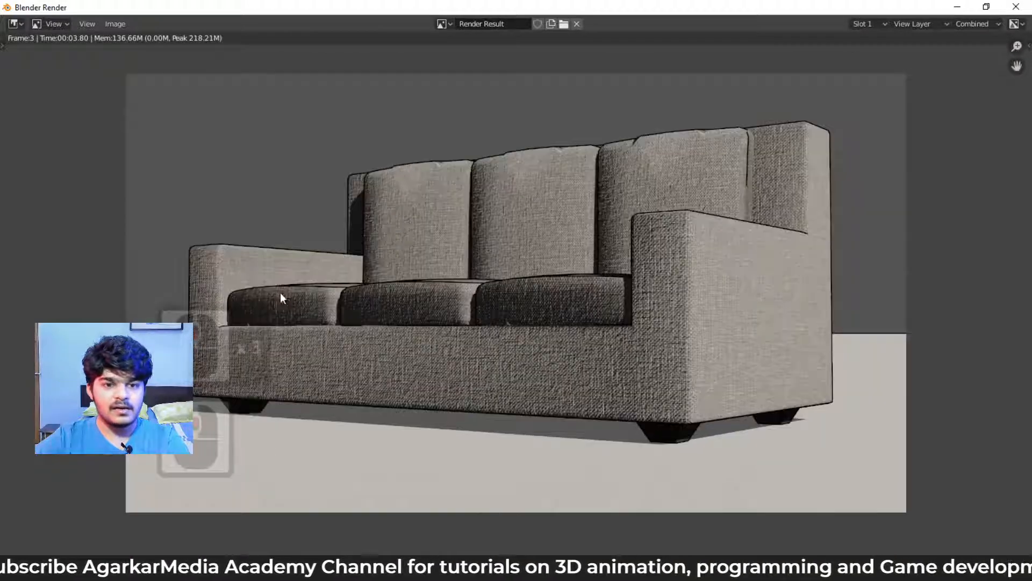
pyautogui.keyDown('shift'); pyautogui.moveTo(276, 304); pyautogui.dragTo(346, 329, button='middle'); pyautogui.keyUp('shift')
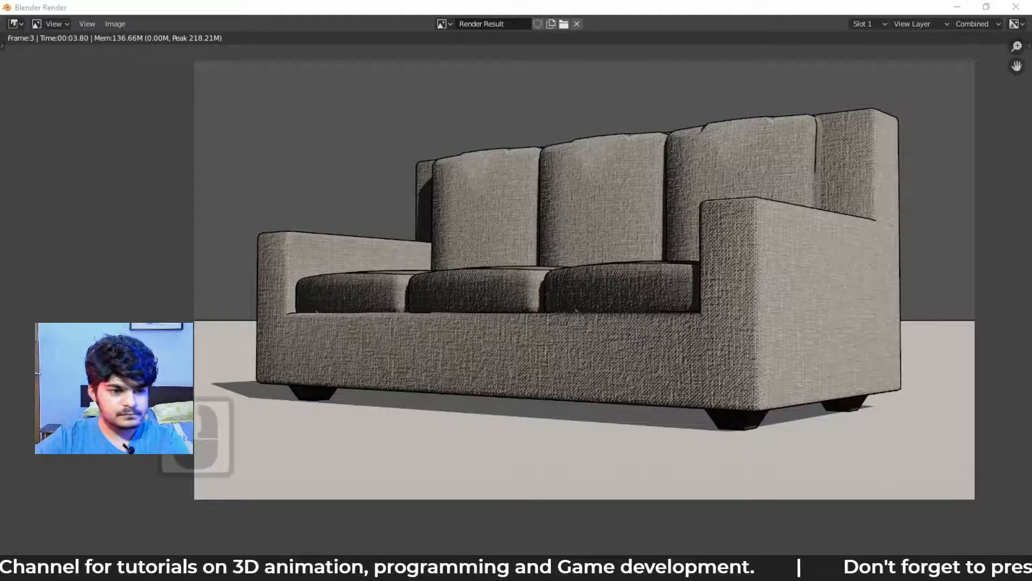
pyautogui.click(1008, 6)
# Expand the Freestyle settings, disable Freestyle, and collapse them again.
pyautogui.click(881, 499)
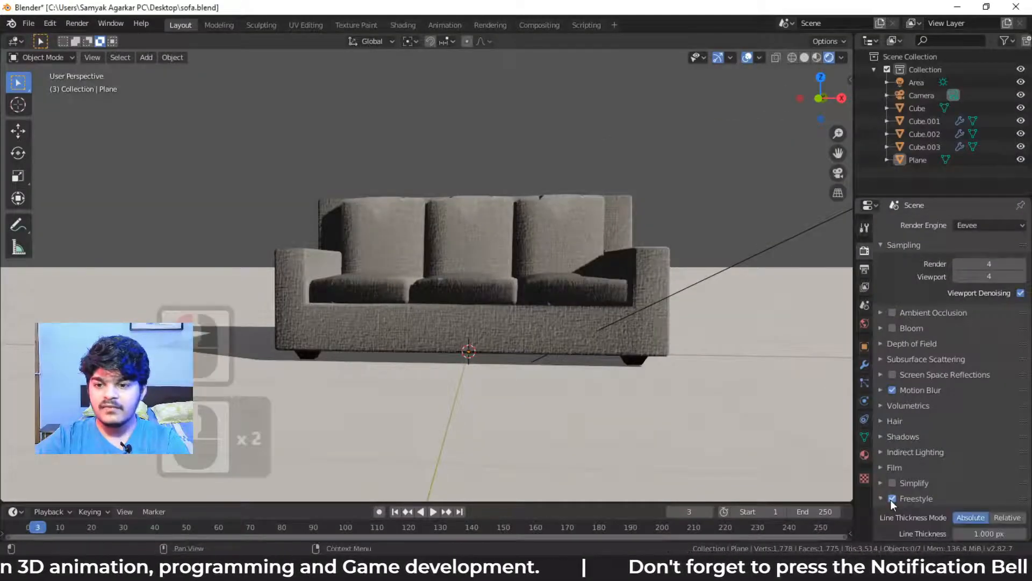
pyautogui.click(890, 499)
pyautogui.click(880, 498)
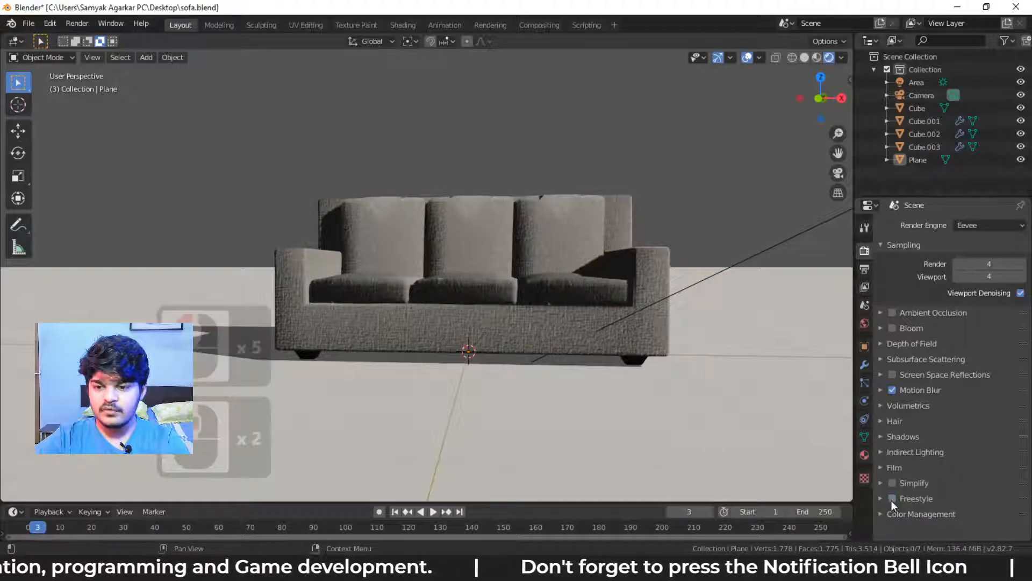
# Expand the Color Management settings and set the View Transform to Standard to inspect the sofa.
pyautogui.click(892, 514)
pyautogui.scroll(-10, 903, 479)
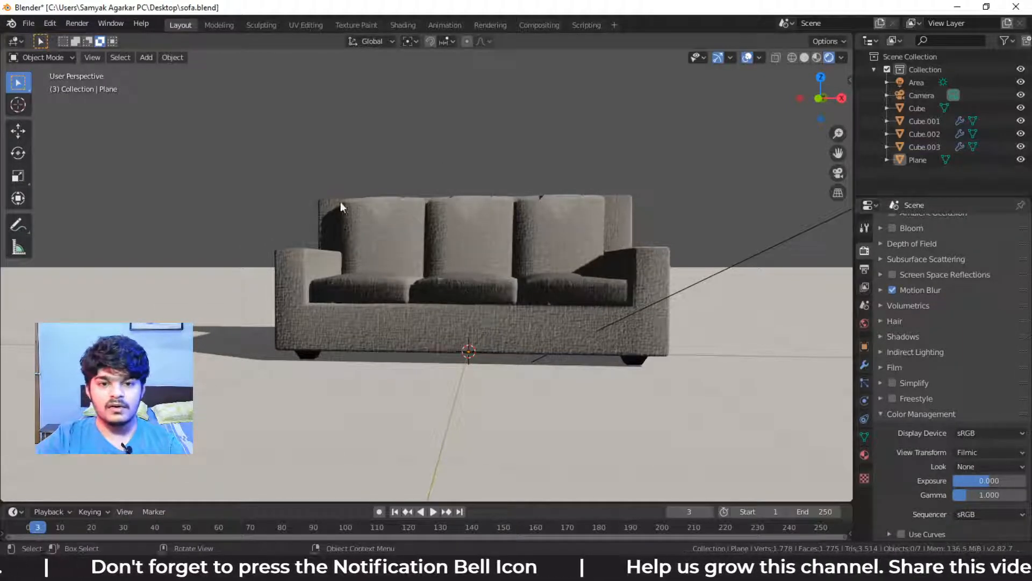
pyautogui.click(999, 455)
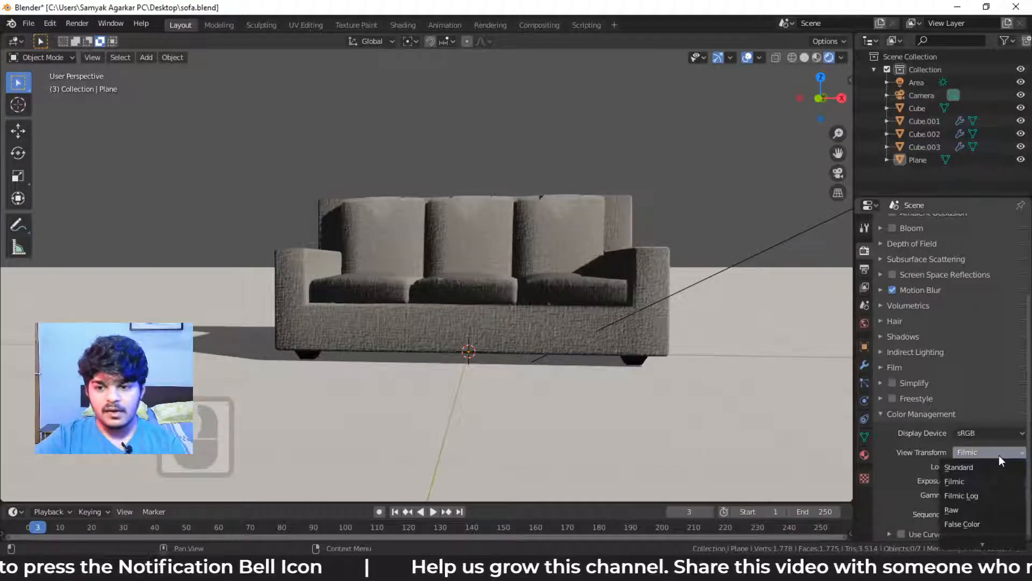
pyautogui.click(981, 466)
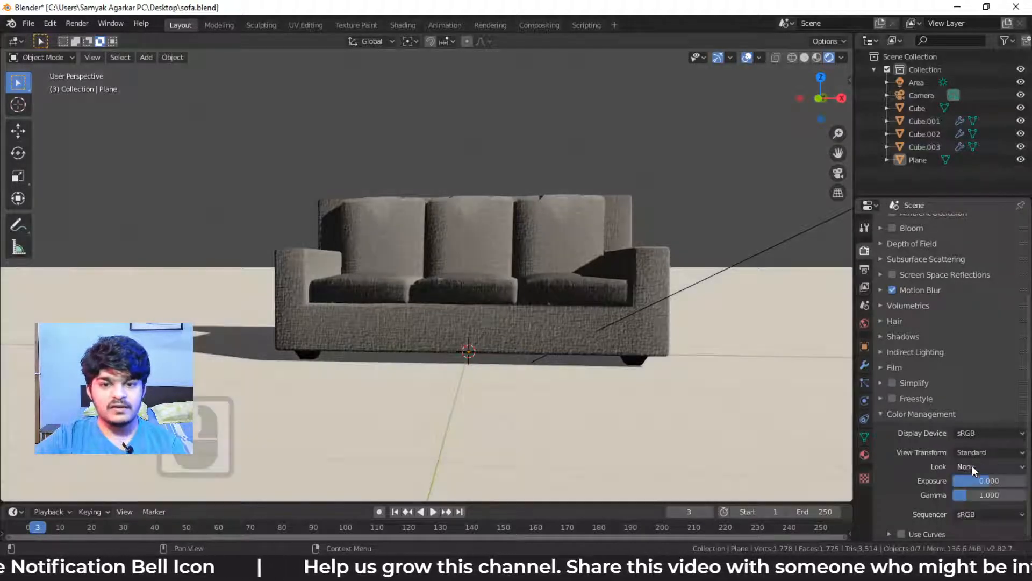
pyautogui.moveTo(436, 211); pyautogui.dragTo(455, 272, button='middle')
# Switch the View Transform between Filmic and Standard to compare the sofa's look, leaving it on Filmic.
pyautogui.click(989, 454)
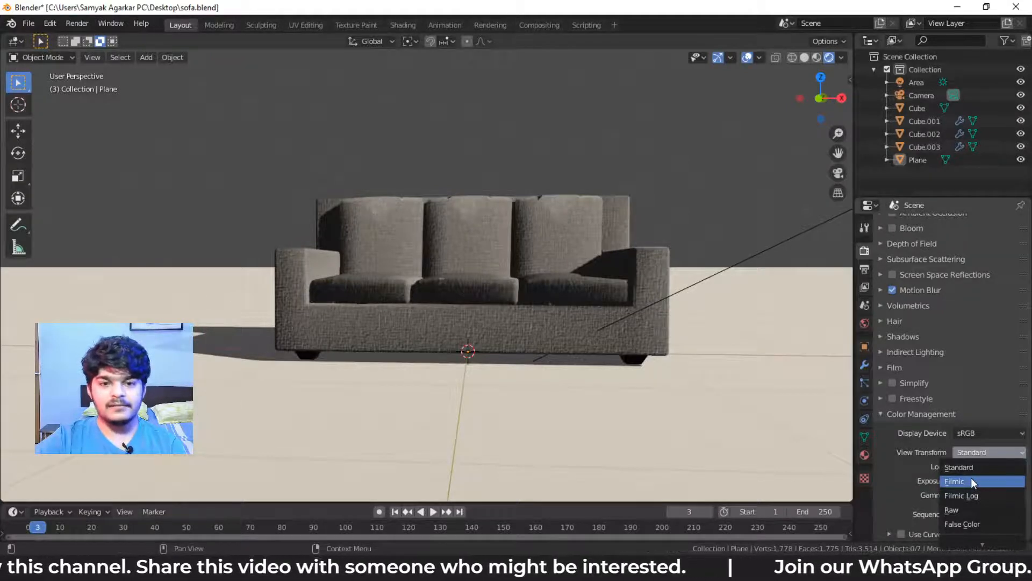
pyautogui.click(989, 452)
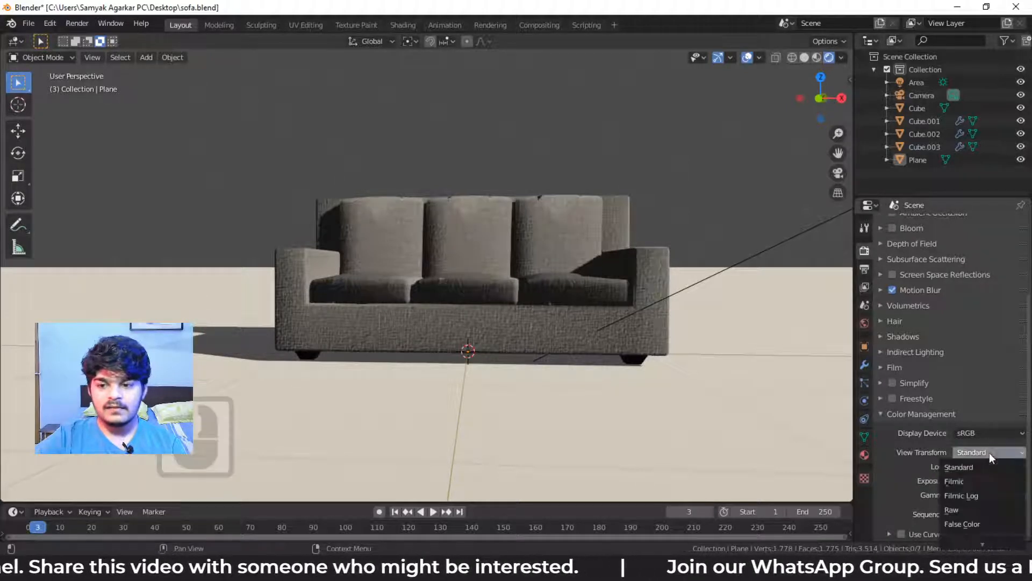
pyautogui.click(971, 481)
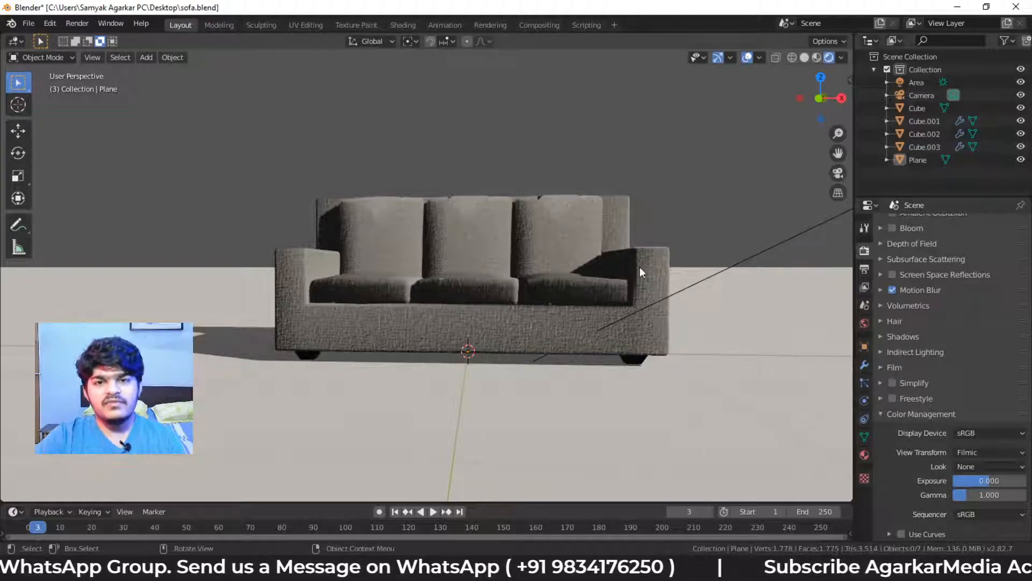
pyautogui.click(986, 453)
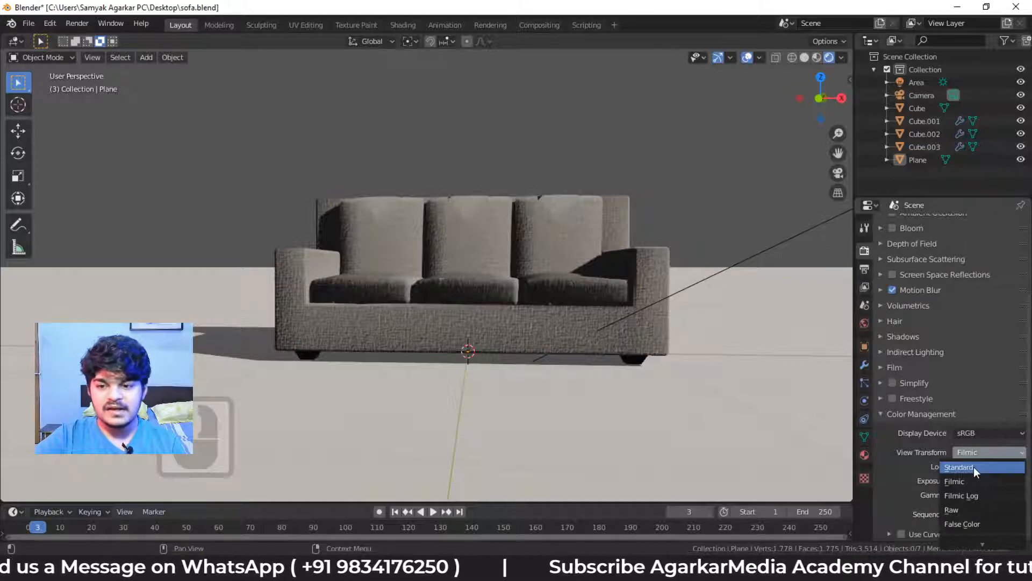
pyautogui.click(967, 467)
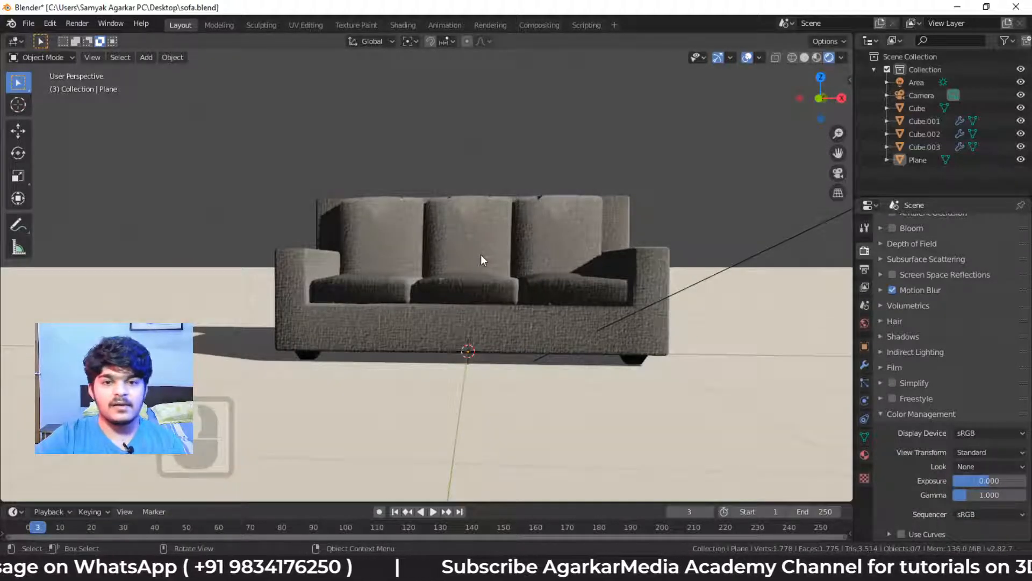
pyautogui.click(983, 452)
pyautogui.click(972, 478)
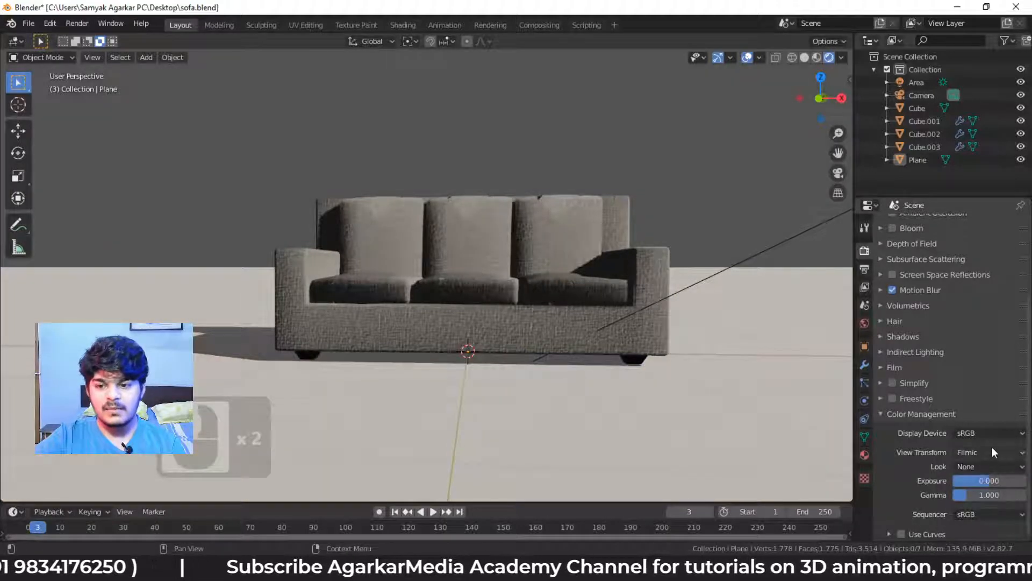
# Set the View Transform to False Color to view the scene's light intensity as colors.
pyautogui.click(989, 453)
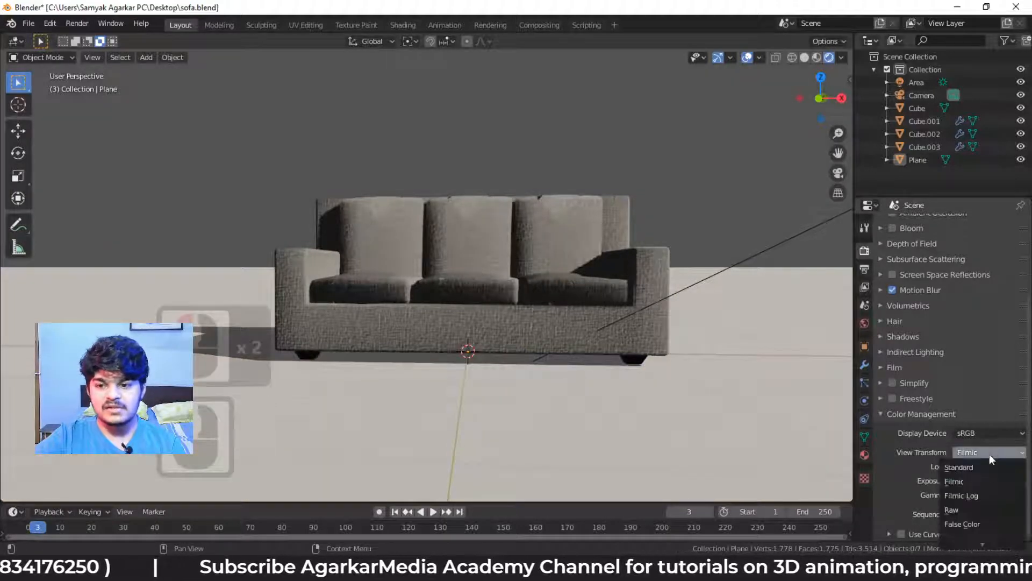
pyautogui.click(968, 522)
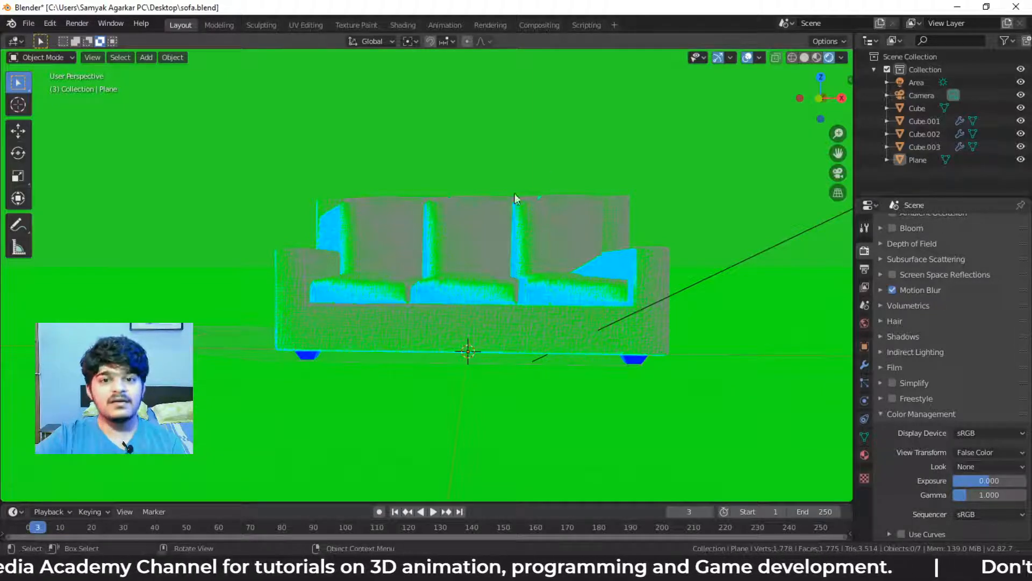
pyautogui.scroll(2, 933, 305)
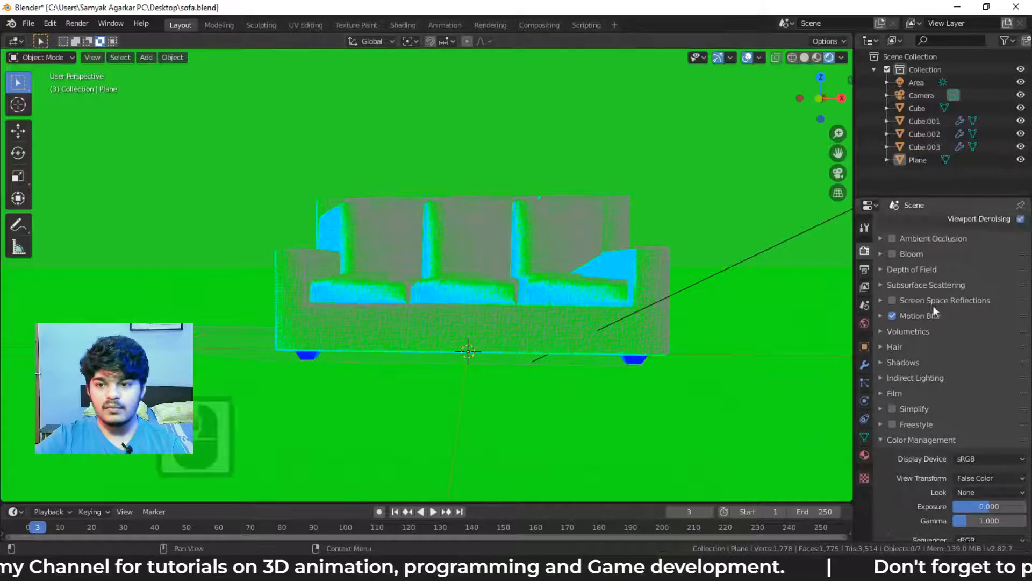
pyautogui.scroll(-5, 760, 232)
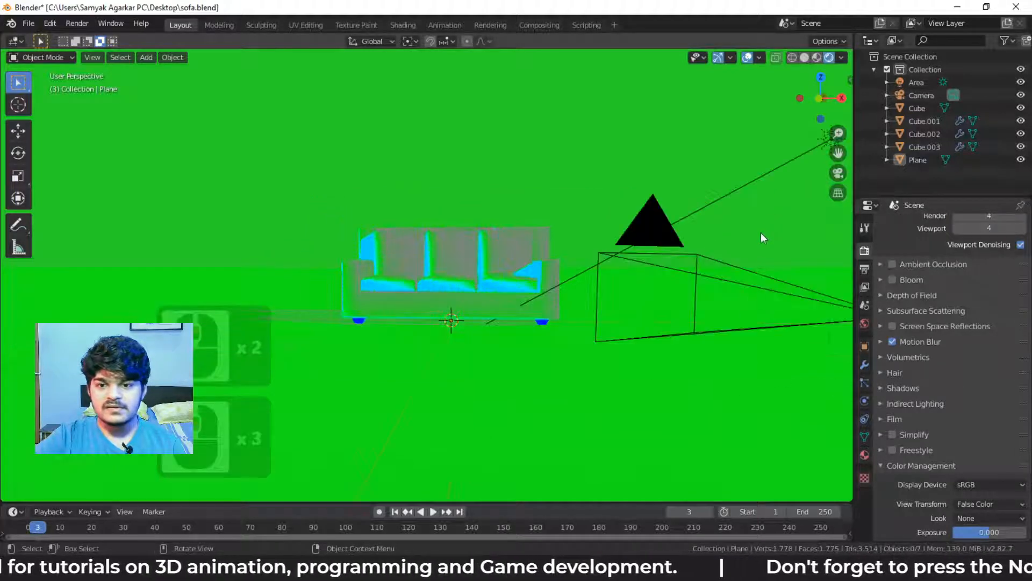
# Select the sun light named Area, open its light properties and set its strength to 20.
pyautogui.click(678, 191)
pyautogui.scroll(2, 707, 276)
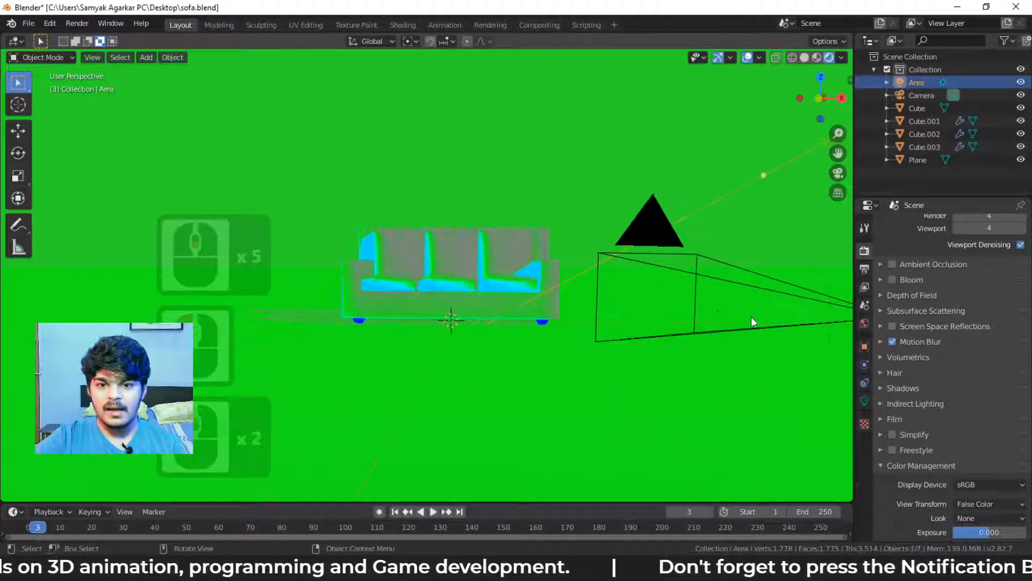
pyautogui.click(864, 401)
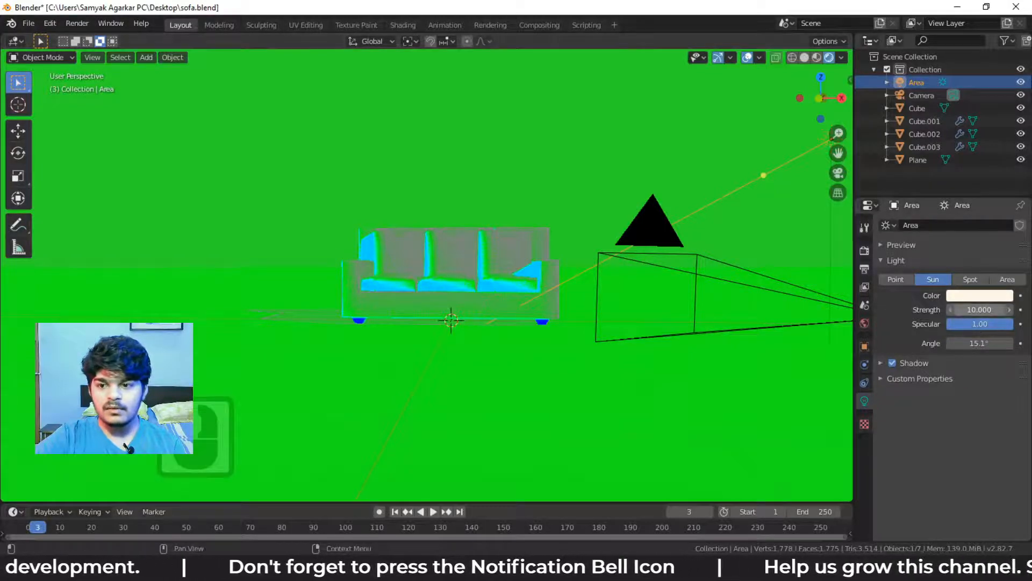
pyautogui.doubleClick(963, 310)
pyautogui.write('20')
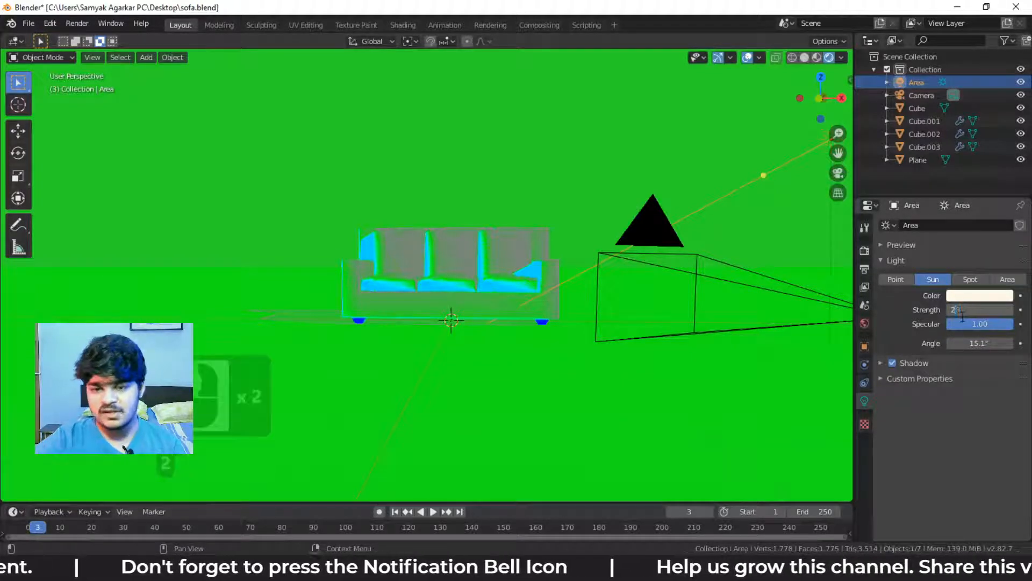
pyautogui.press('Return')
# Lower the sun light's strength to 0 and inspect the sofa's false colors from another angle.
pyautogui.scroll(4, 531, 317)
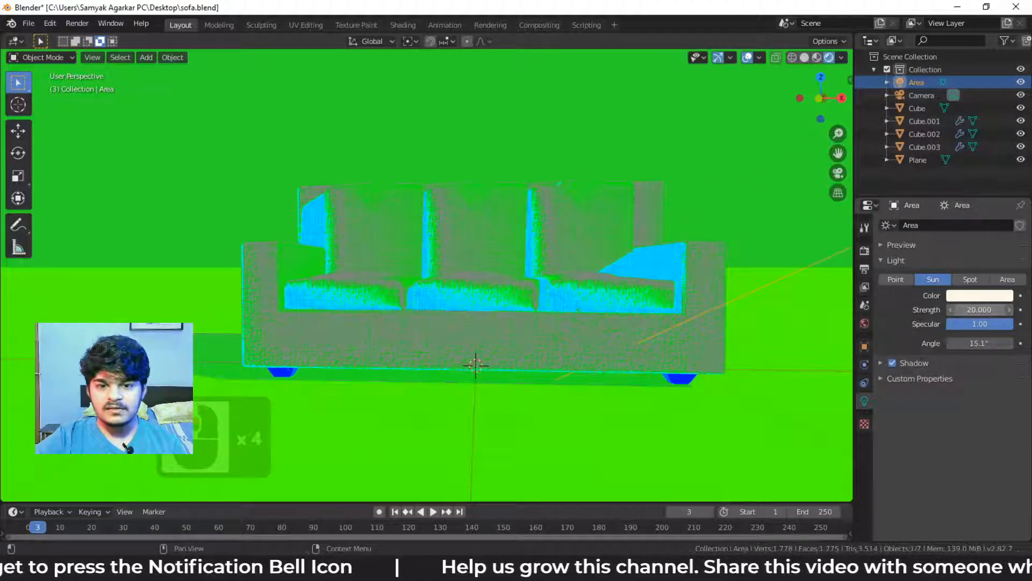
pyautogui.moveTo(979, 310); pyautogui.dragTo(938, 309)
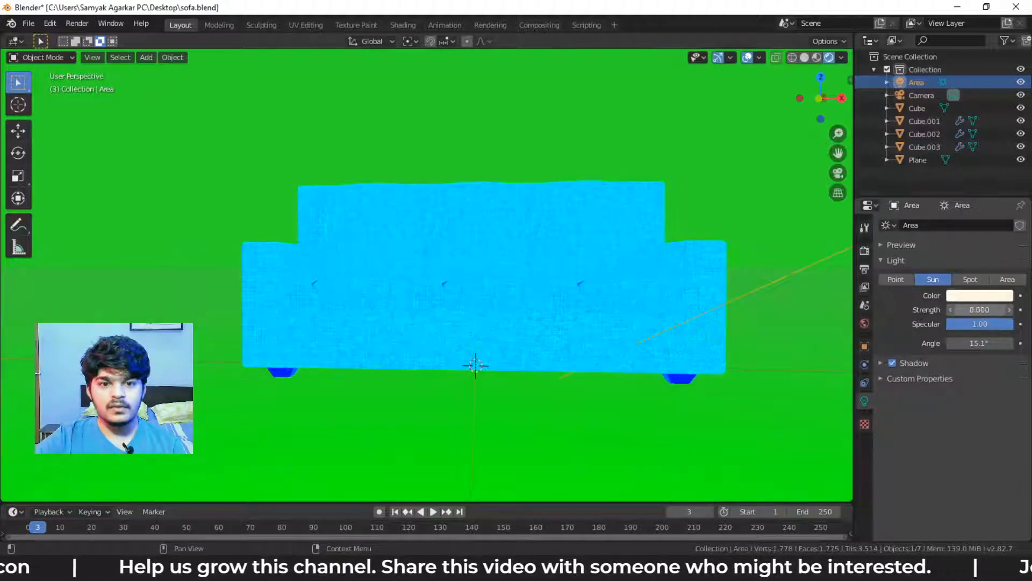
pyautogui.scroll(-2, 663, 285)
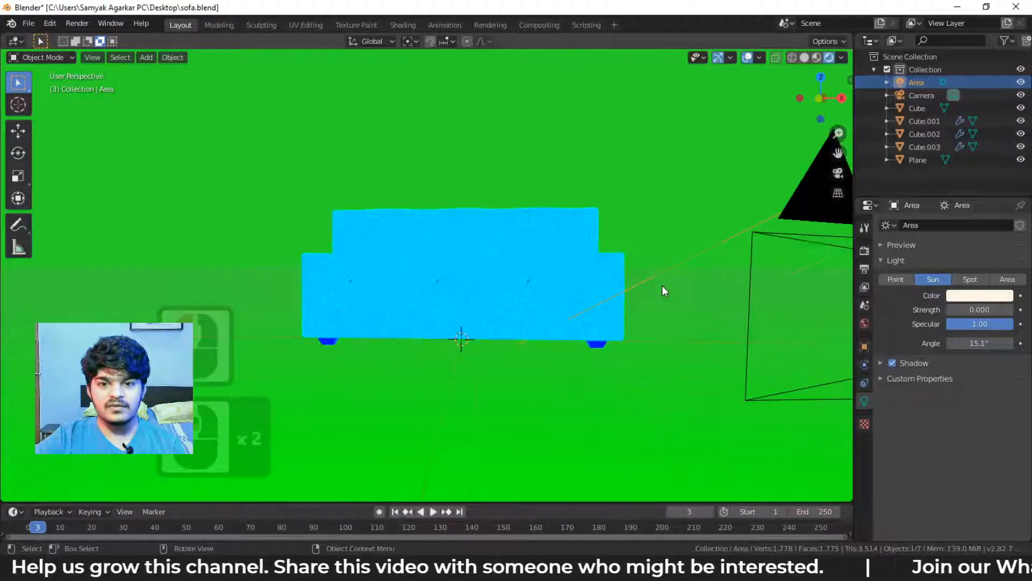
pyautogui.moveTo(663, 285); pyautogui.dragTo(391, 379, button='middle')
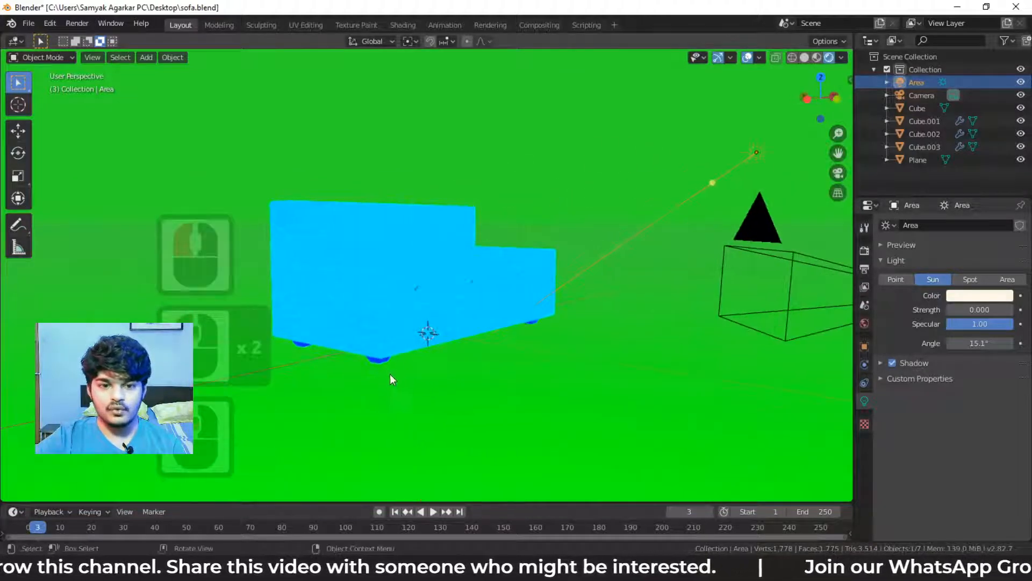